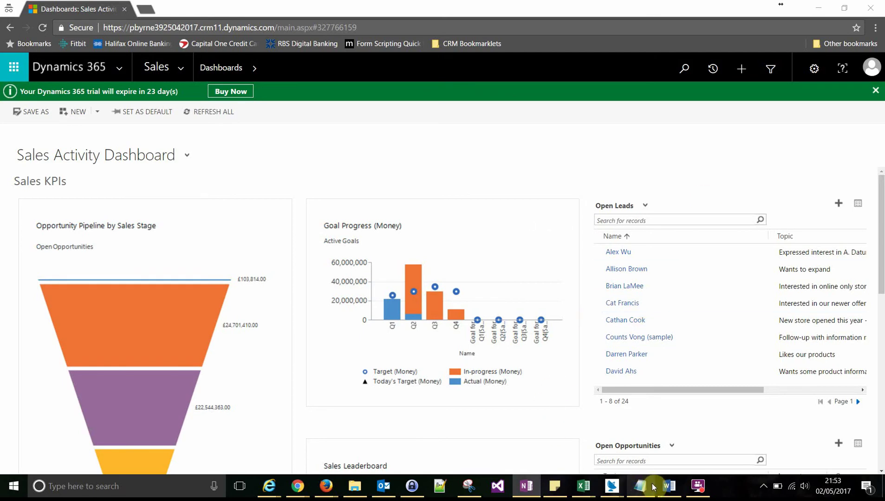
# Step: Check the Word quote template, then return to the Dynamics 365 dashboard
pyautogui.click(668, 486)
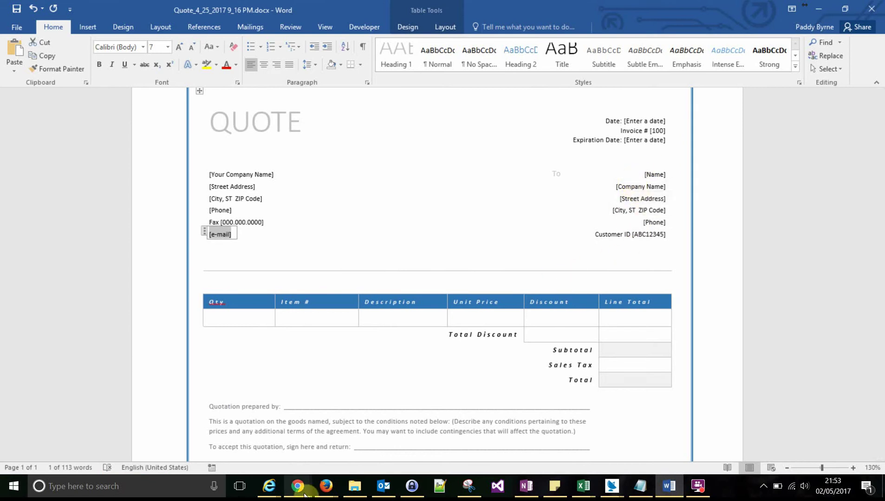
pyautogui.moveTo(303, 493)
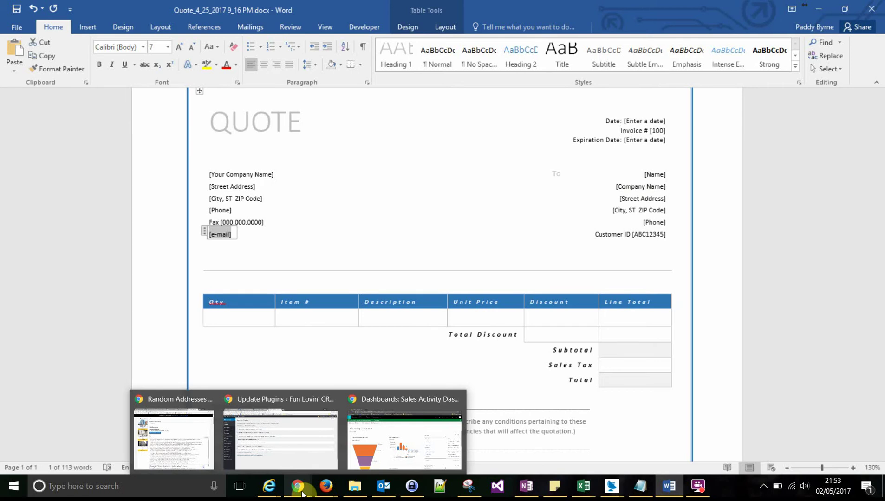
pyautogui.click(399, 413)
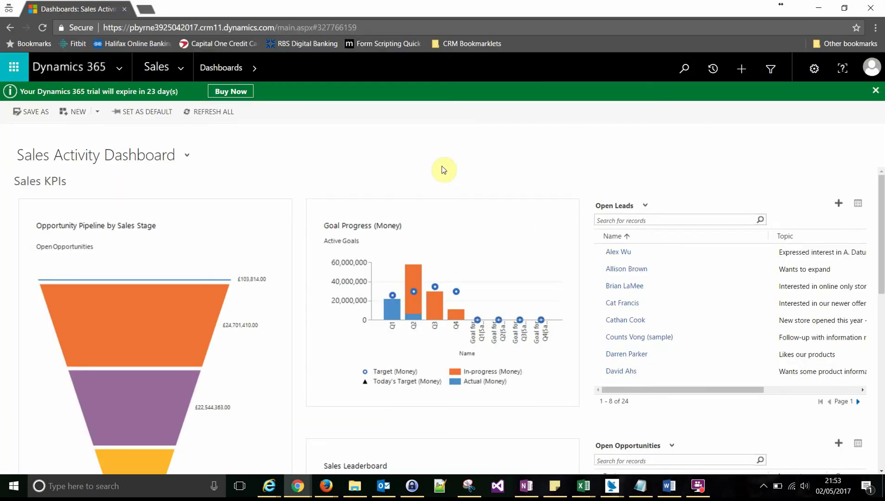
# Step: Go to Sales > Quotes, switch the view to All Quotes and open CRM Quote 5
pyautogui.click(181, 66)
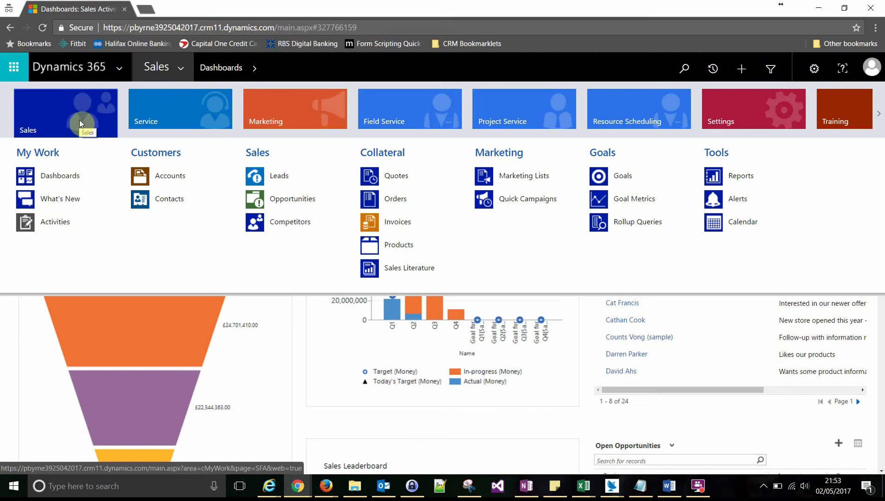
pyautogui.click(399, 176)
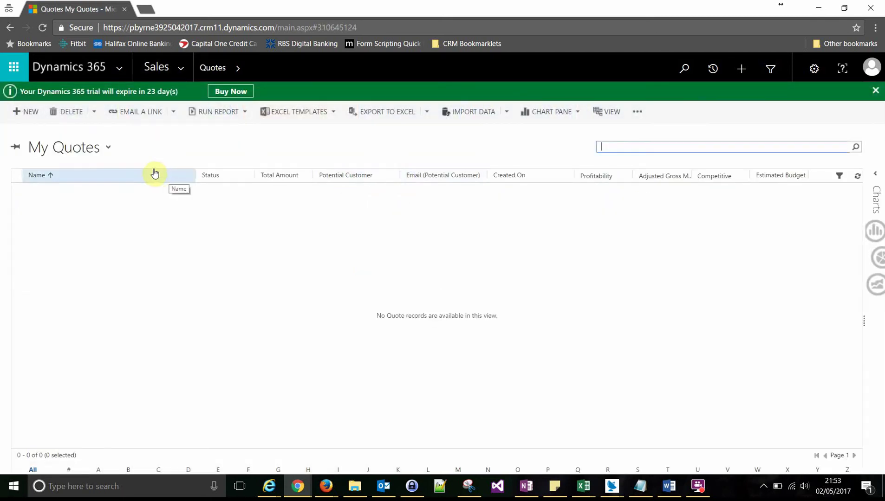
pyautogui.click(109, 147)
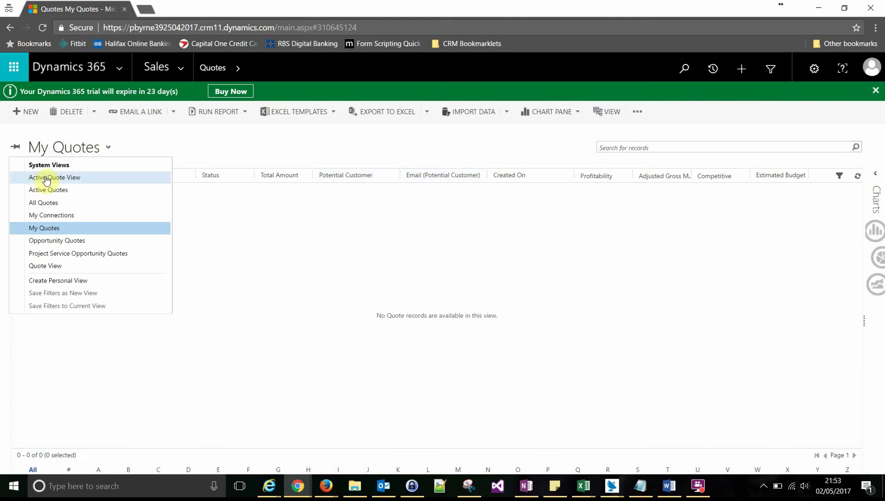
pyautogui.click(44, 202)
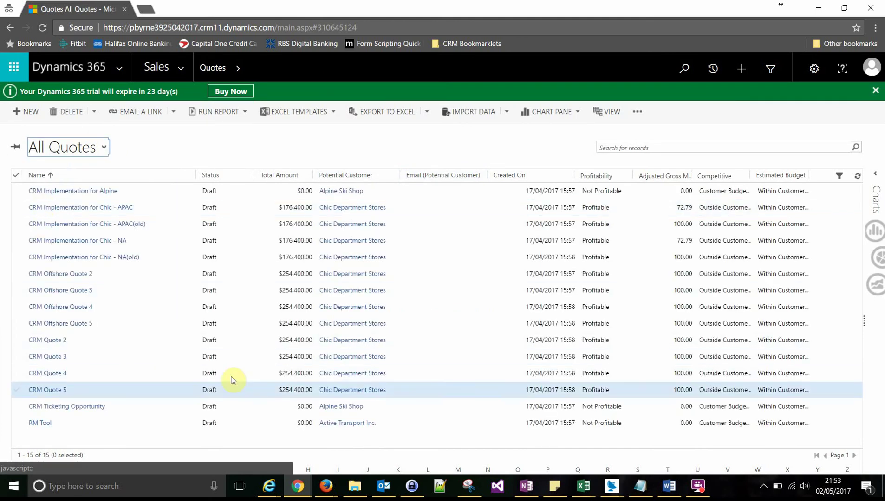
pyautogui.doubleClick(256, 389)
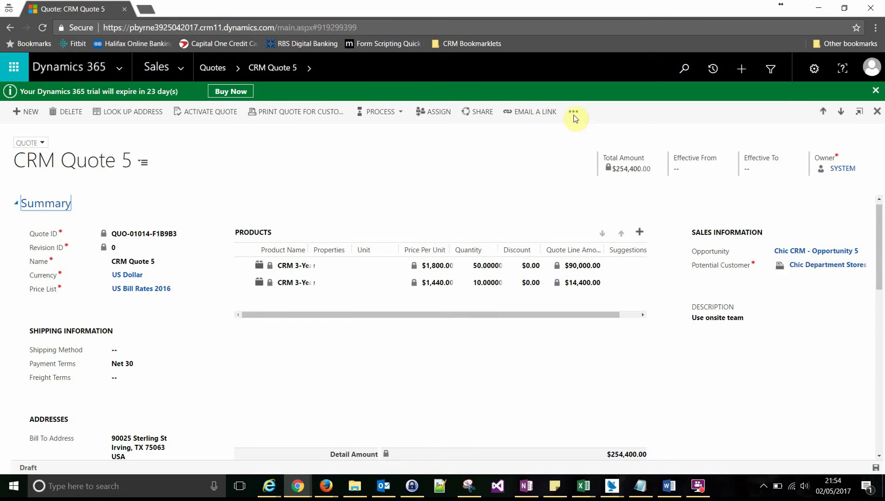
# Step: Open the CRM Quote 5 form in the Form Editor
pyautogui.click(782, 271)
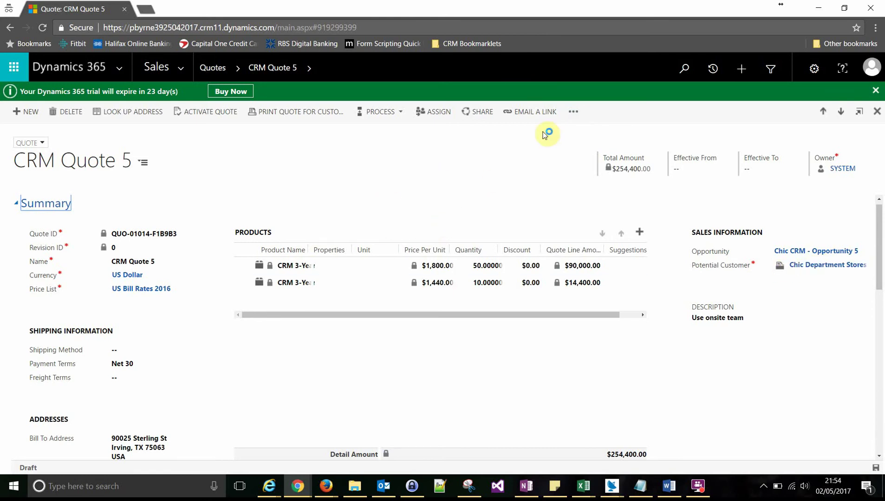
pyautogui.click(572, 112)
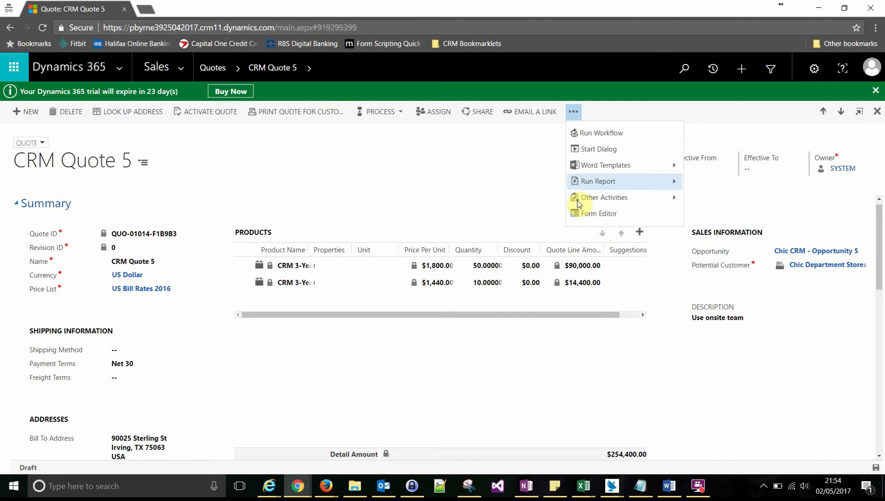
pyautogui.click(584, 214)
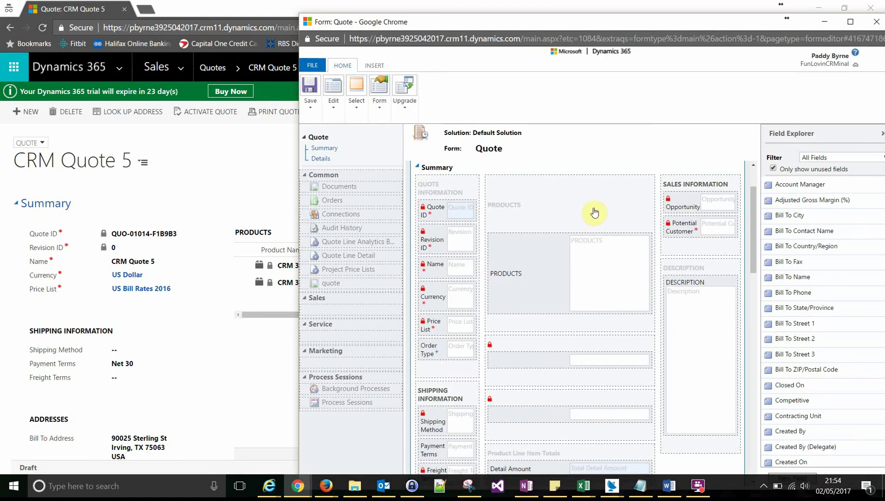
# Step: Open the Potential Customer field's properties and view its full field definition from the Details tab
pyautogui.click(690, 226)
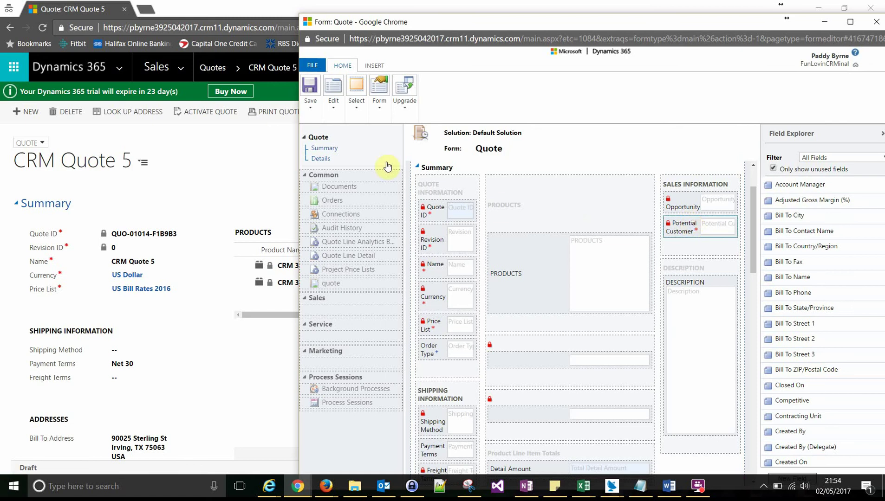
pyautogui.click(332, 106)
pyautogui.click(334, 138)
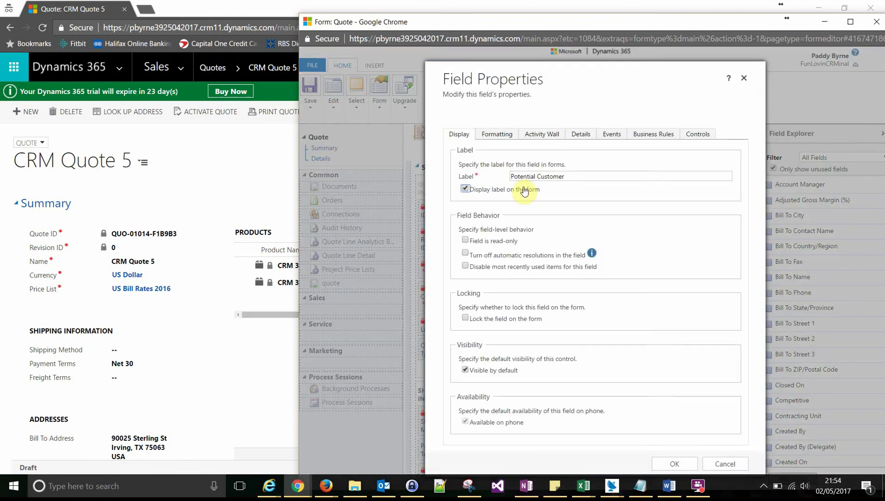
pyautogui.click(585, 137)
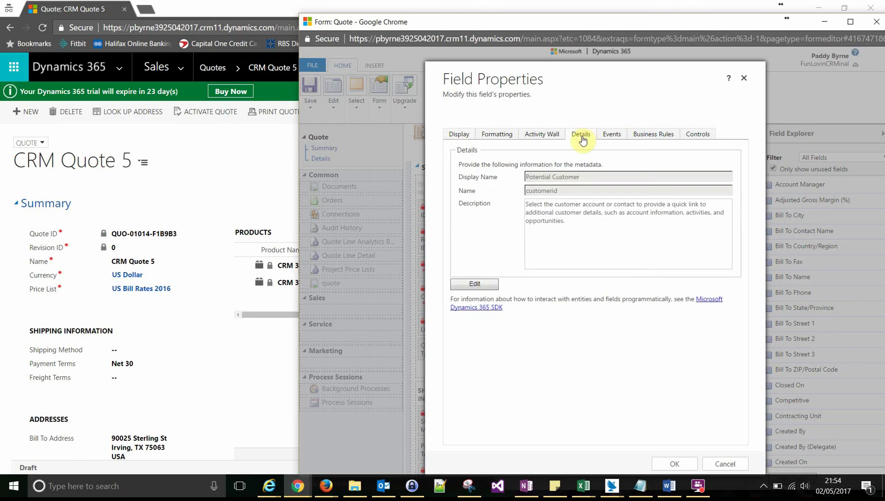
pyautogui.click(473, 287)
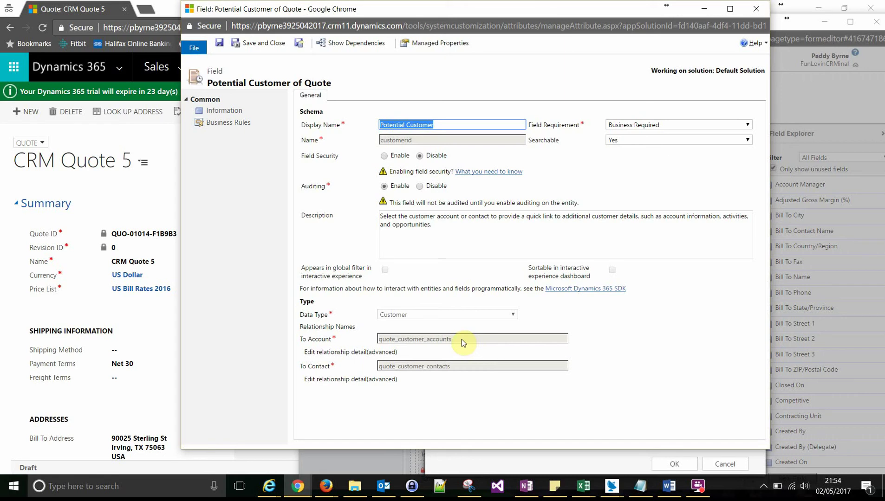
# Step: Compare the To Account and To Contact relationship names, then select quote_customer_accounts
pyautogui.doubleClick(459, 339)
pyautogui.click(403, 345)
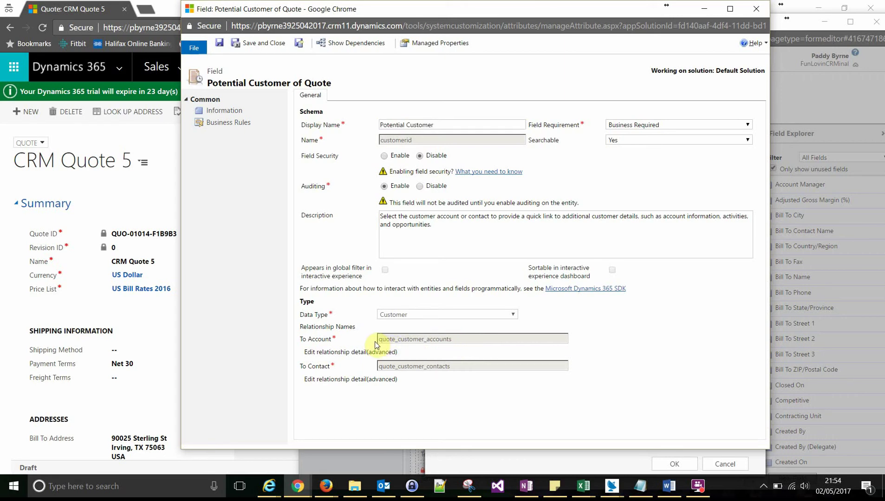
pyautogui.doubleClick(450, 365)
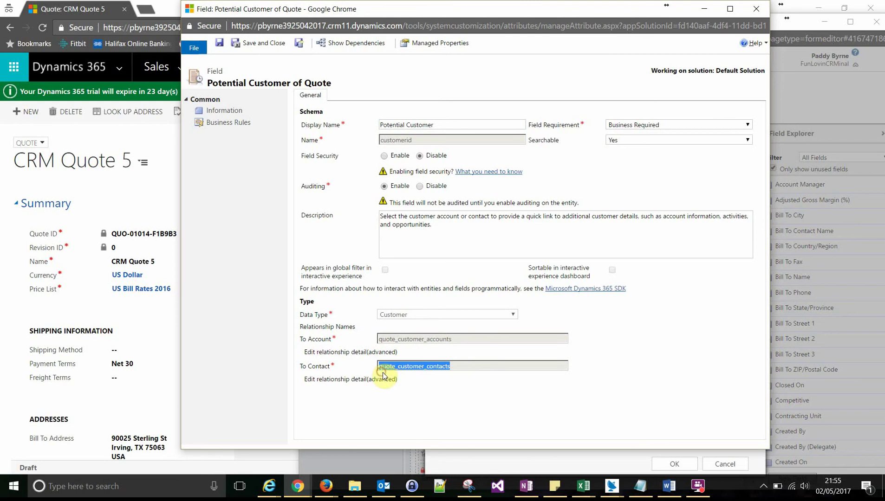
pyautogui.click(462, 338)
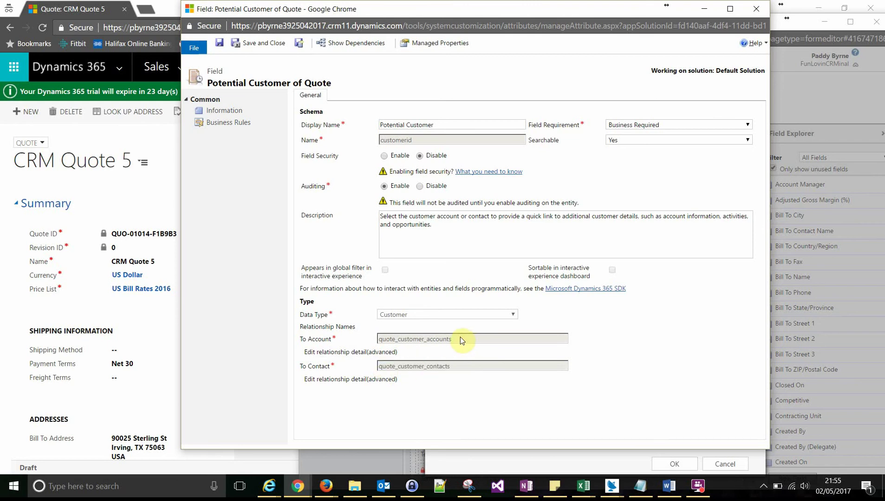
pyautogui.moveTo(450, 338); pyautogui.dragTo(376, 340)
pyautogui.hotkey('ctrl', 'c')
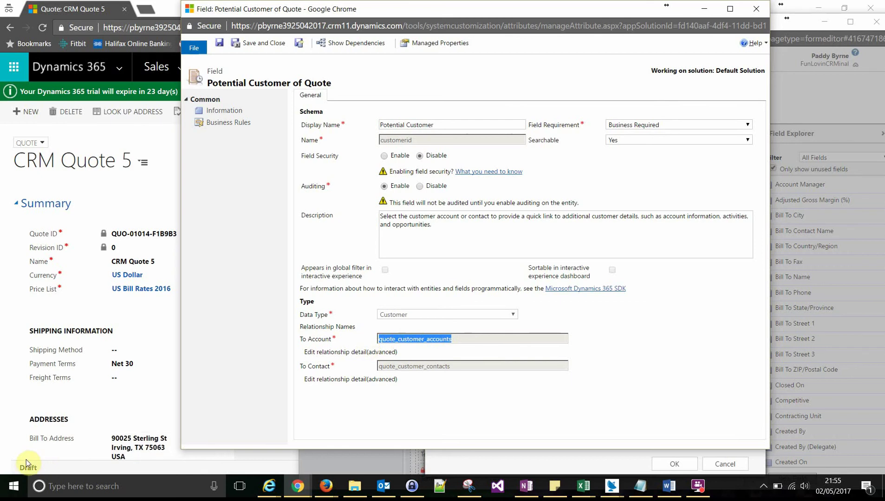
# Step: Paste quote_customer_accounts into a new Notepad note and go back to the field definition window
pyautogui.click(10, 493)
pyautogui.write('not')
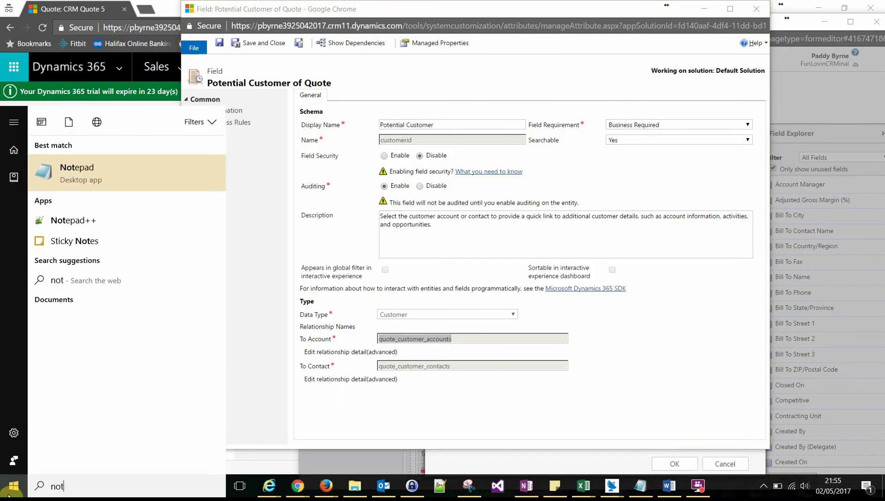
pyautogui.write('ep')
pyautogui.press('Return')
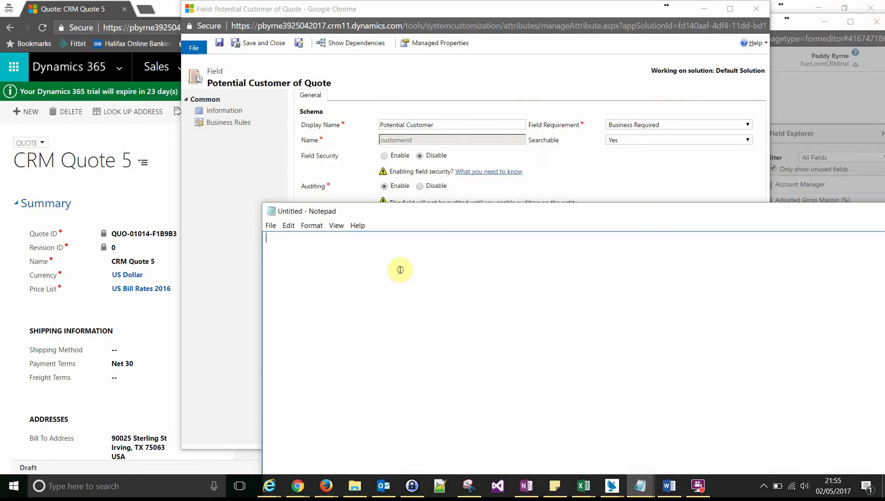
pyautogui.hotkey('ctrl', 'v')
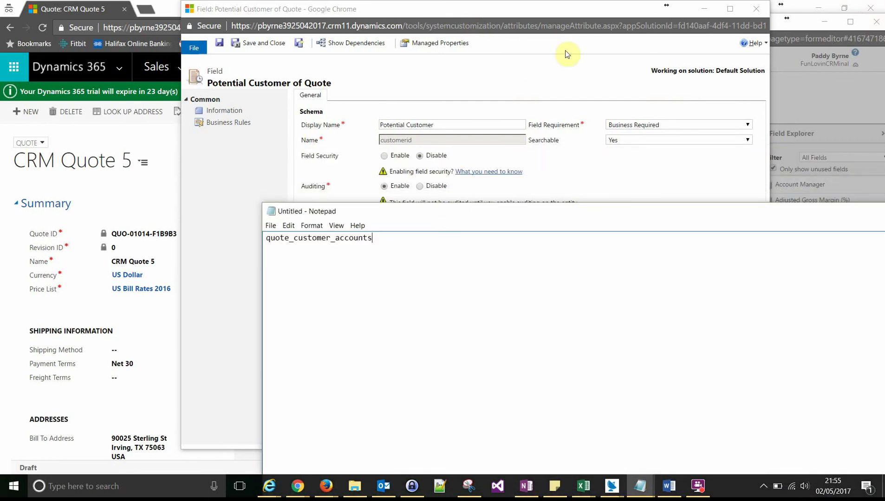
pyautogui.click(513, 43)
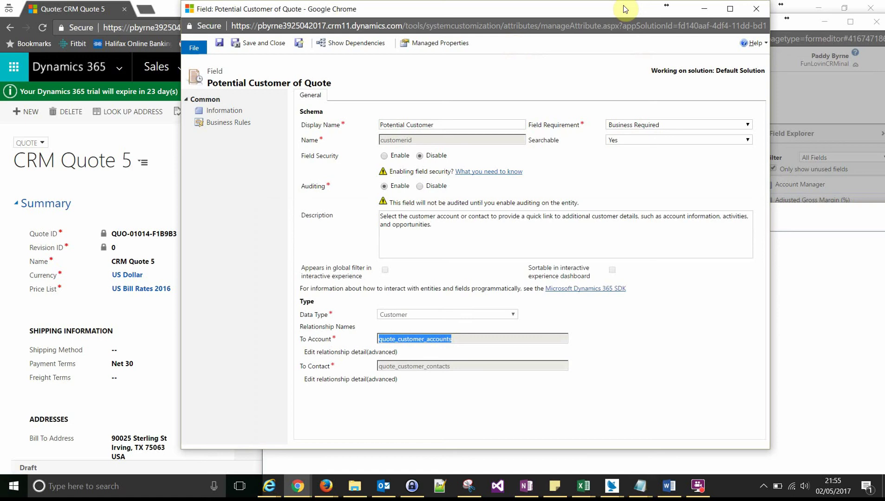
# Step: Close the field definition, Field Properties and Form Editor without changes, returning to CRM Quote 5
pyautogui.click(756, 8)
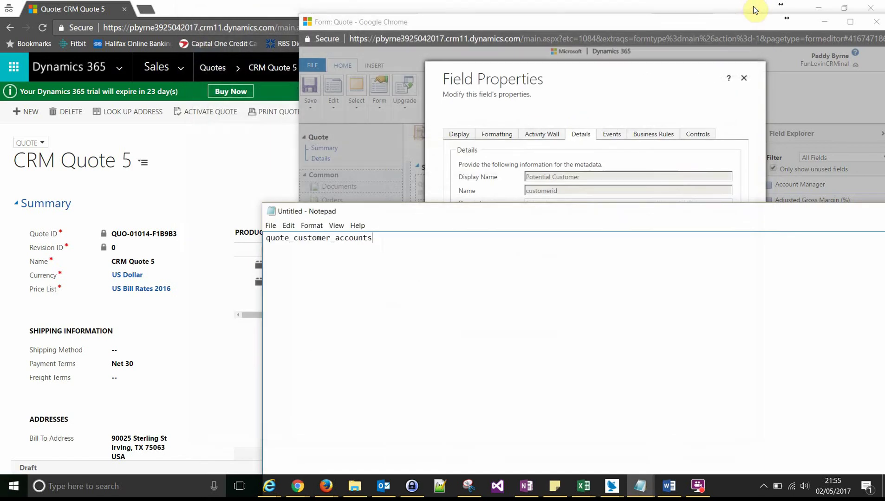
pyautogui.click(641, 84)
pyautogui.click(723, 462)
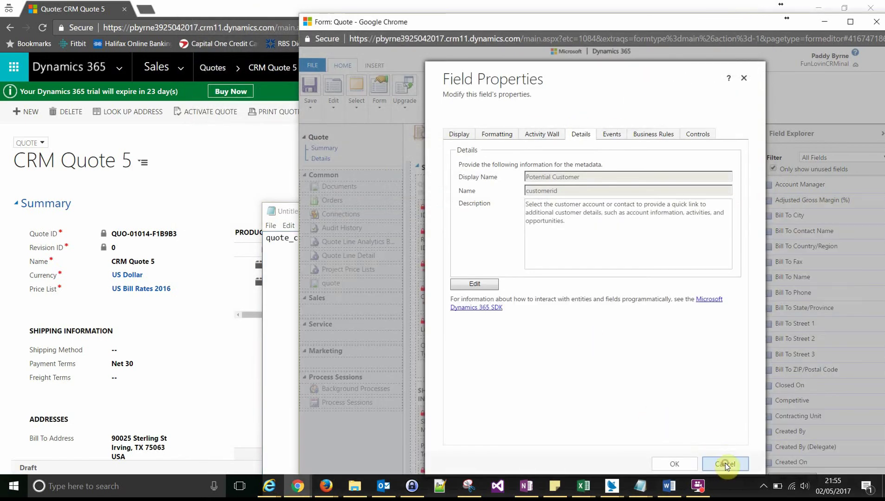
pyautogui.click(872, 27)
pyautogui.click(641, 103)
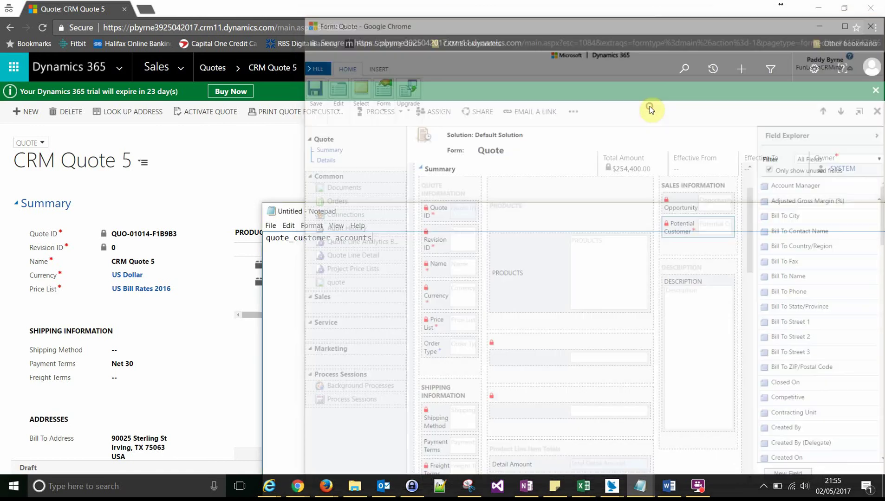
pyautogui.click(381, 164)
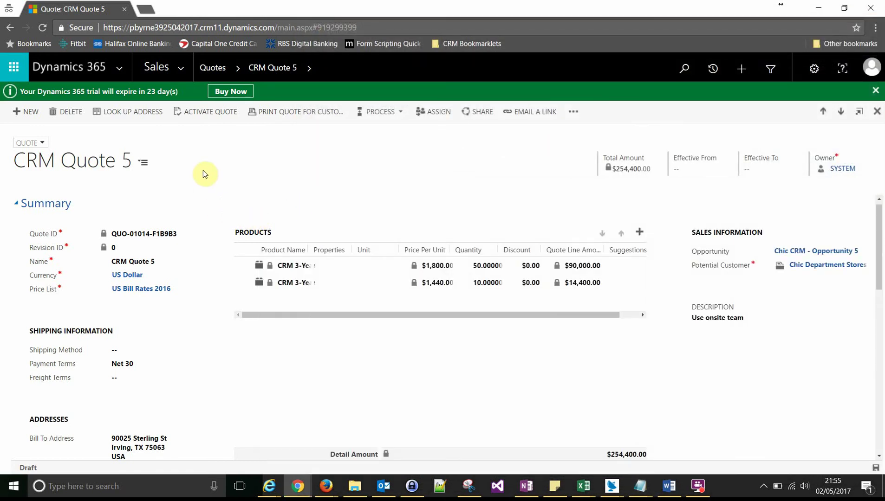
# Step: Open Settings > Templates > Document Templates and dismiss the introduction dialog
pyautogui.click(182, 70)
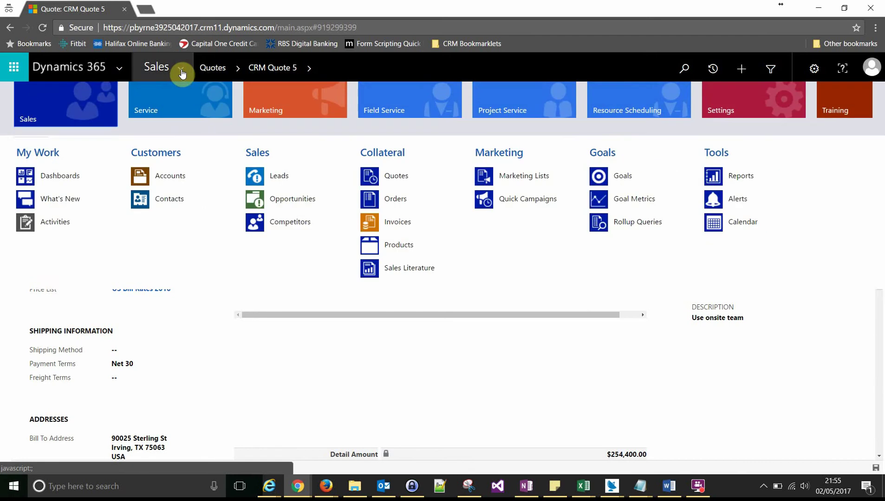
pyautogui.click(756, 114)
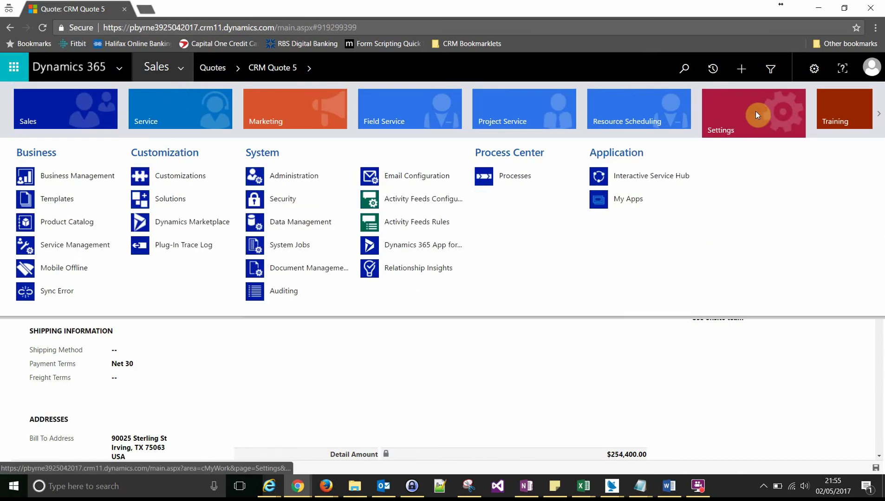
pyautogui.click(64, 200)
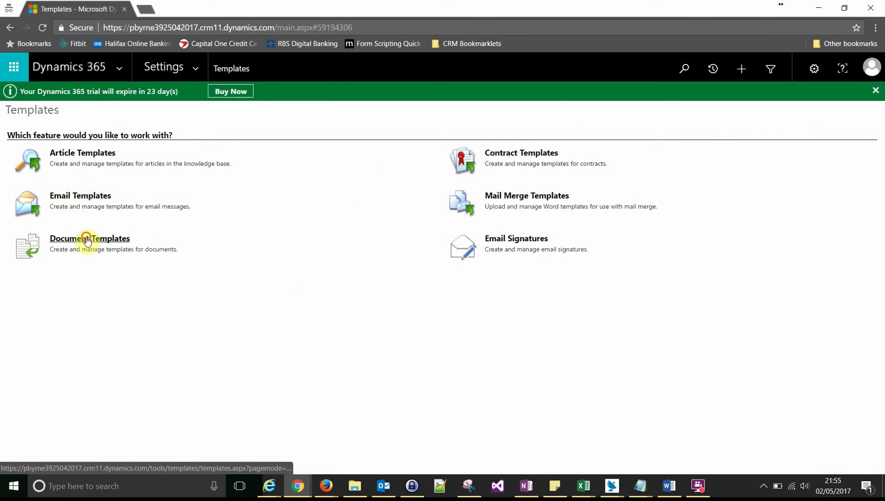
pyautogui.click(84, 238)
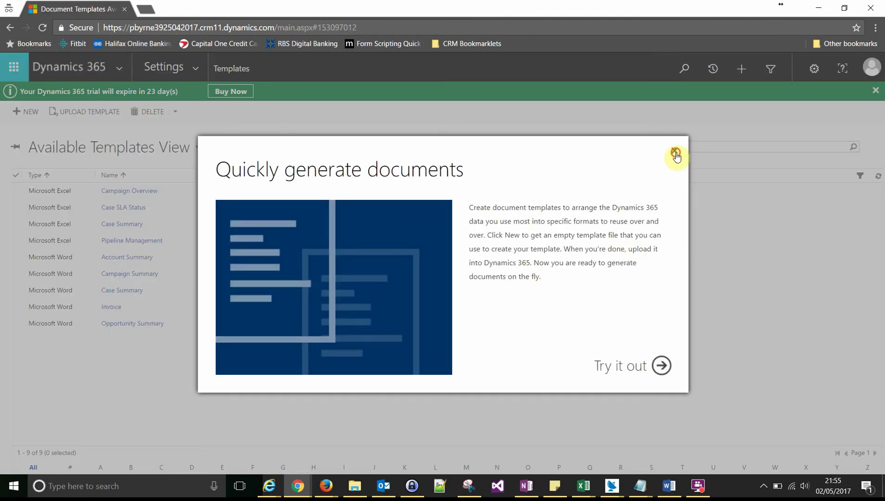
pyautogui.click(675, 151)
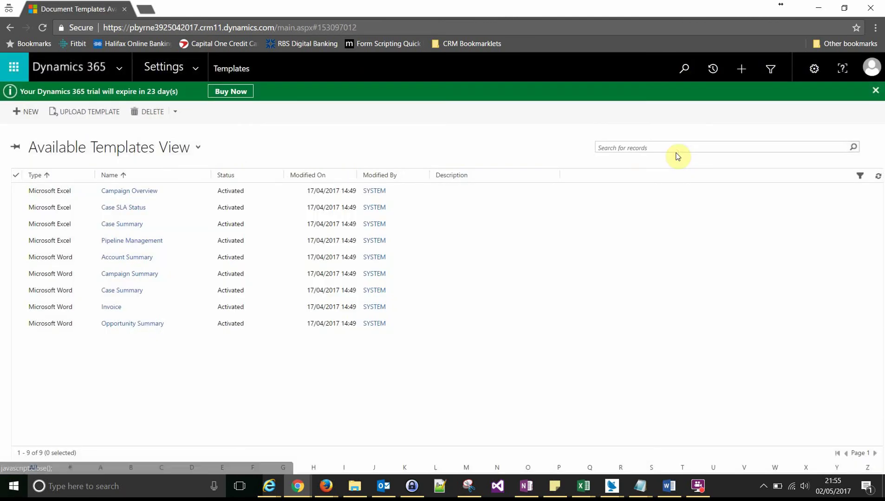
# Step: Start a new Word Template and set the entity filter to Quote
pyautogui.click(22, 115)
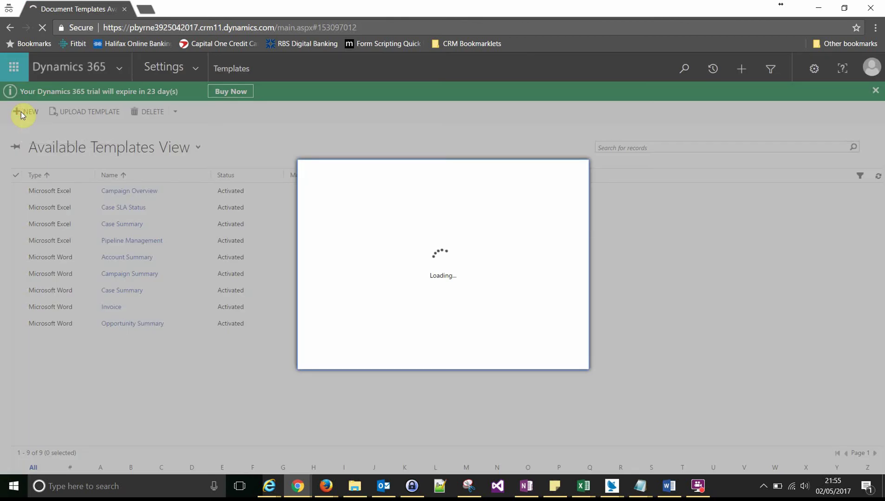
pyautogui.click(508, 234)
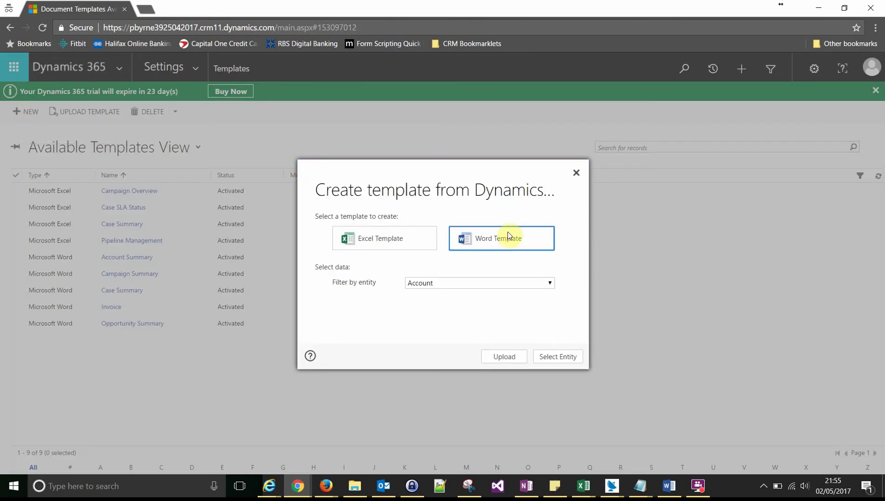
pyautogui.click(541, 284)
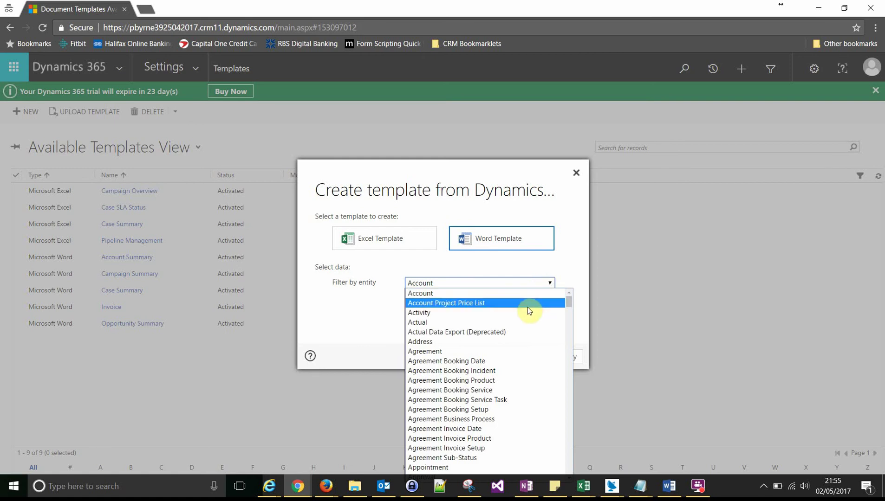
pyautogui.write('quote')
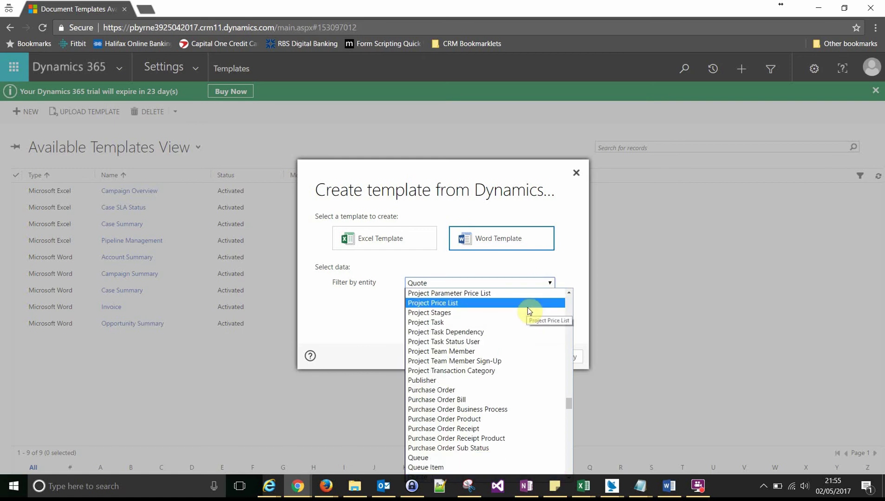
pyautogui.write('purchase order product')
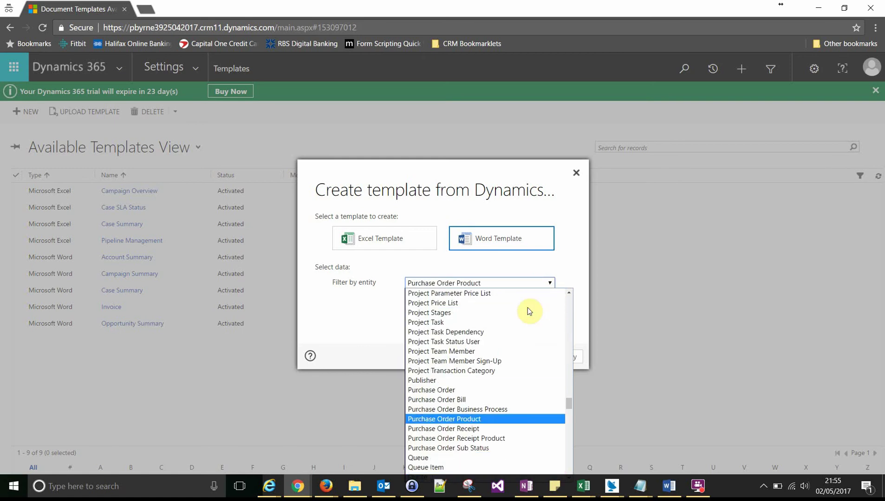
pyautogui.write('quote')
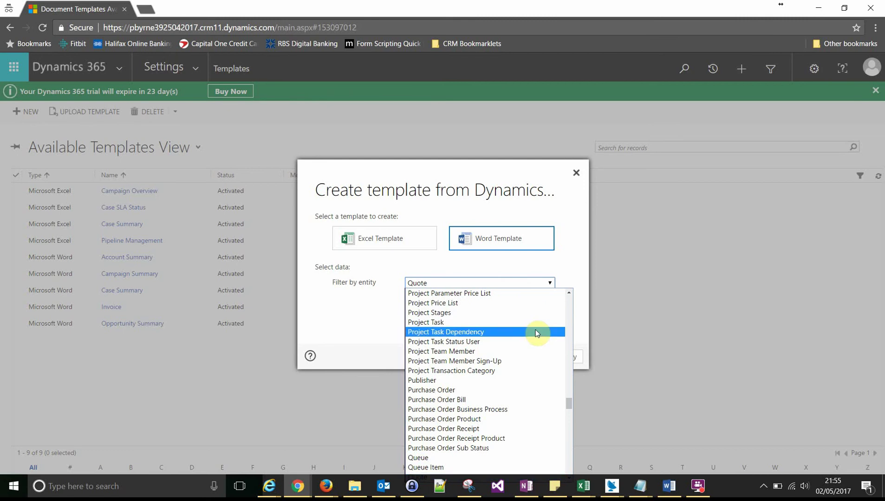
pyautogui.scroll(-4, 535, 332)
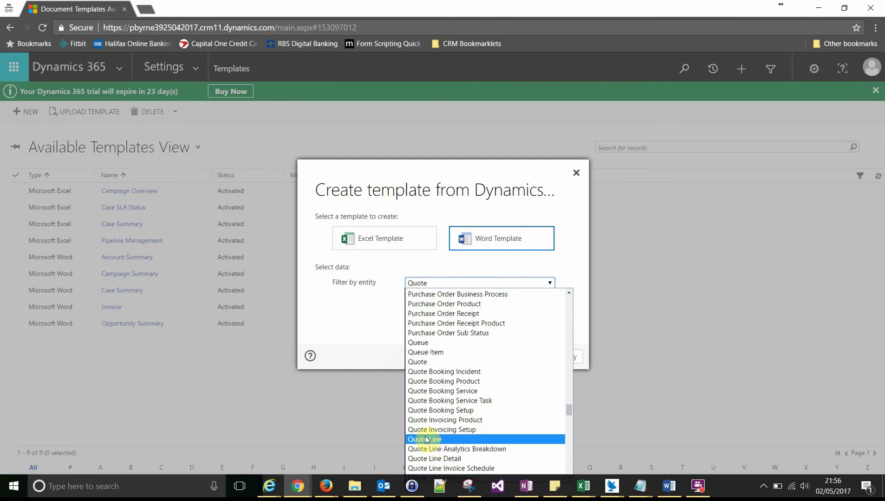
pyautogui.click(421, 364)
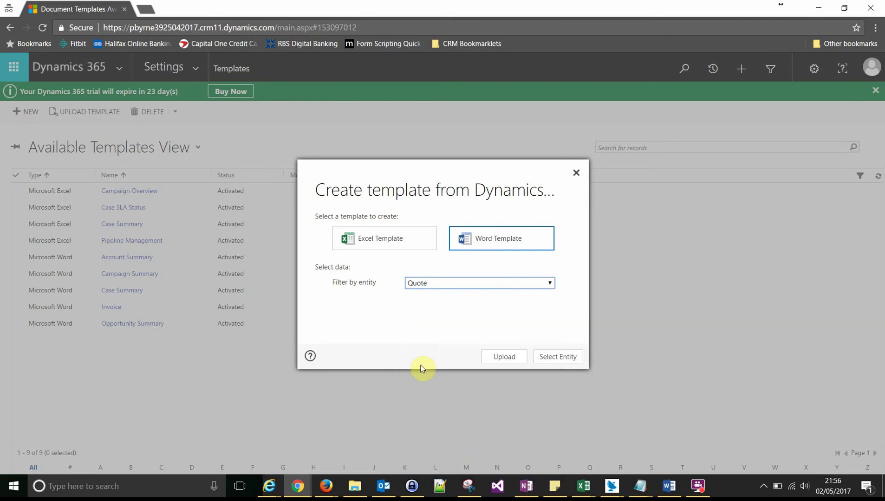
# Step: Tick the N:1 Account relationship quote_customer_accounts, checking it against Notepad, and download the template
pyautogui.click(552, 365)
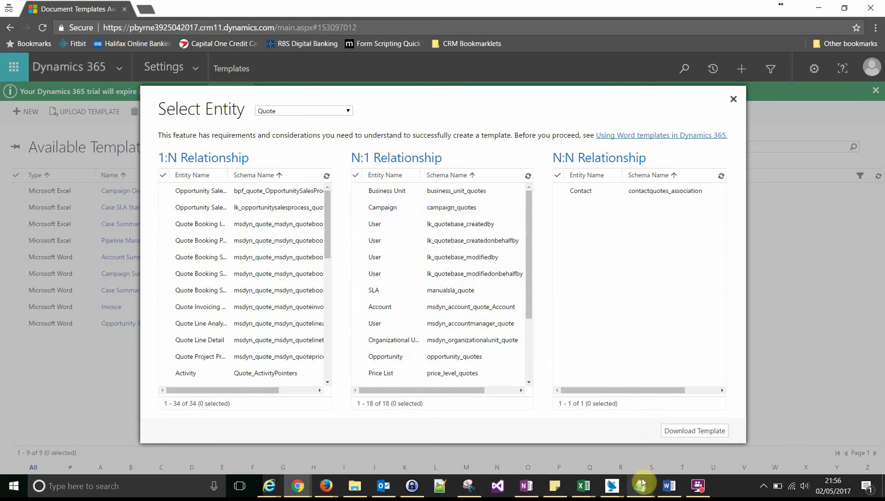
pyautogui.moveTo(639, 486)
pyautogui.click(675, 434)
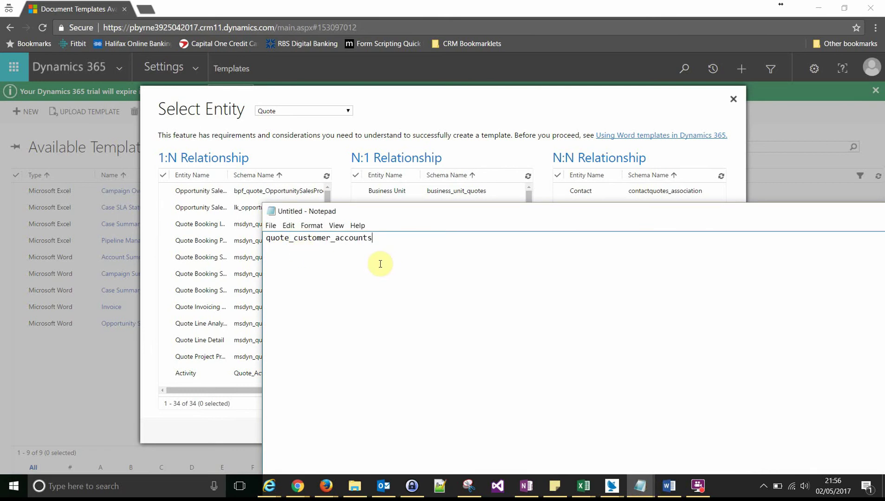
pyautogui.click(435, 93)
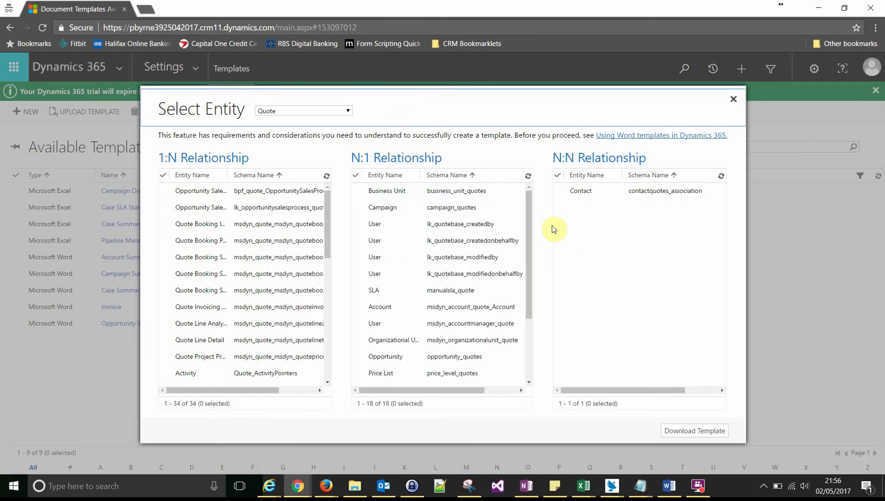
pyautogui.moveTo(531, 218); pyautogui.dragTo(539, 280)
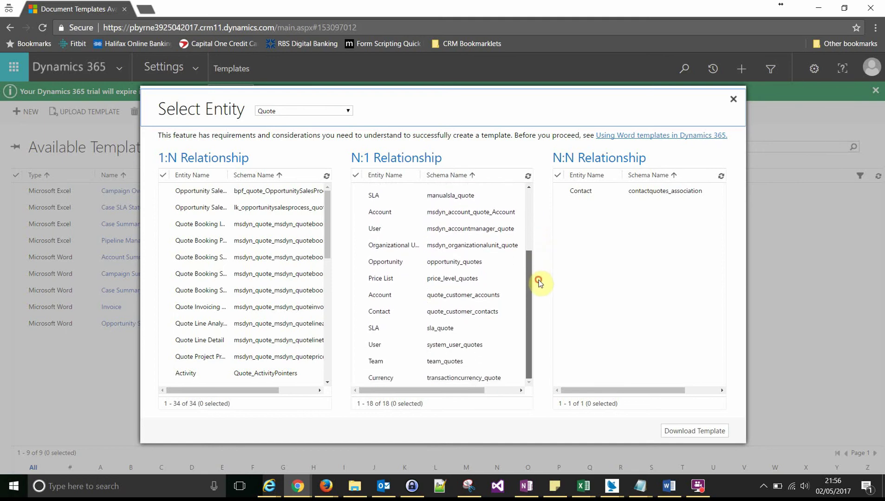
pyautogui.click(403, 300)
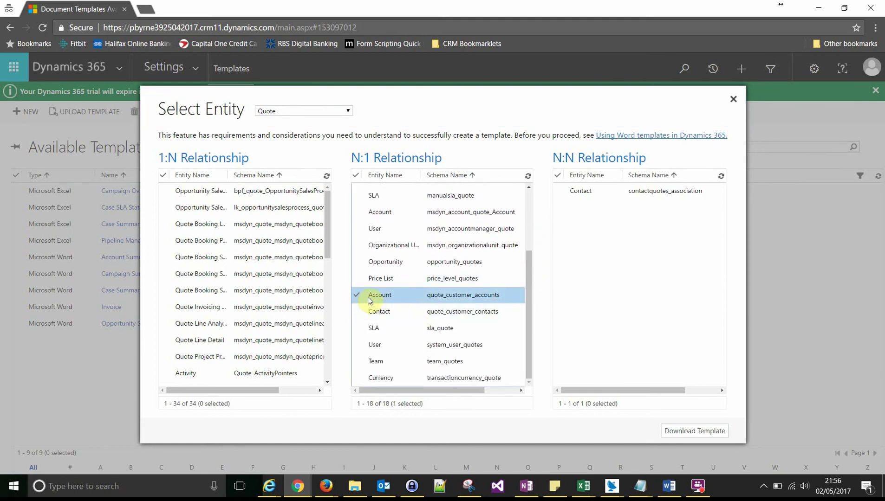
pyautogui.click(693, 432)
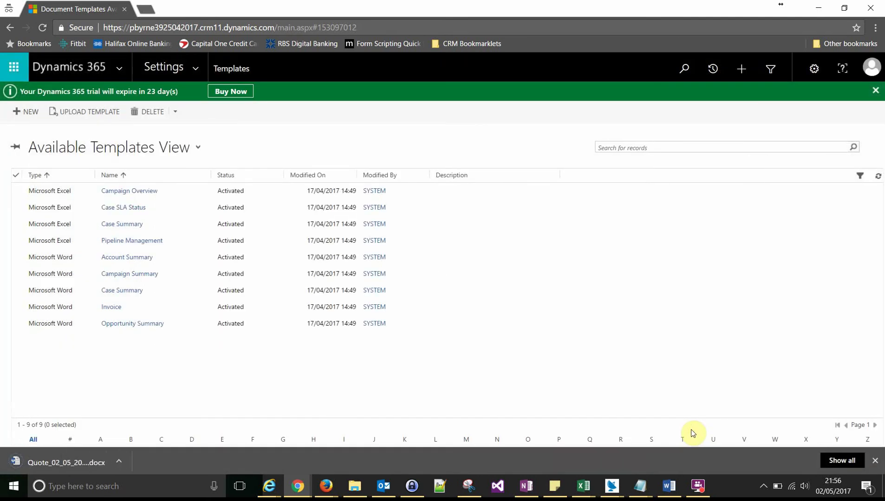
# Step: Open the downloaded Quote_02_05_2017 template in Word and show the Developer tab
pyautogui.click(56, 461)
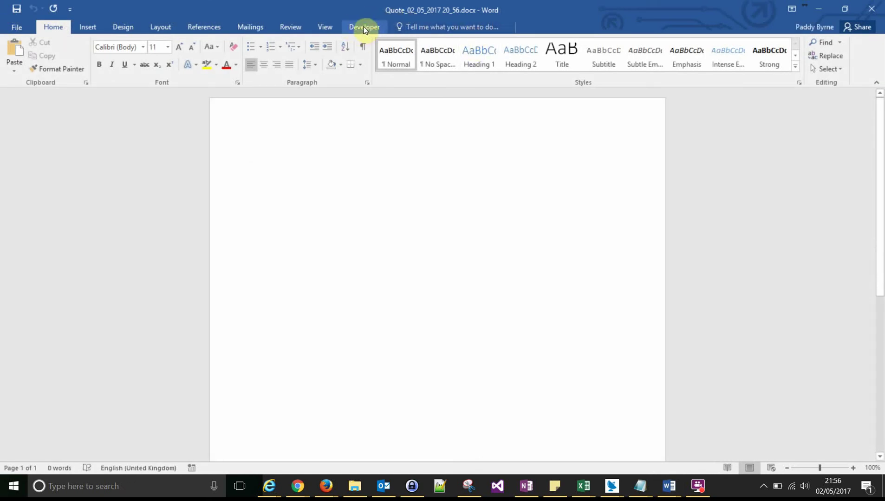
pyautogui.click(363, 27)
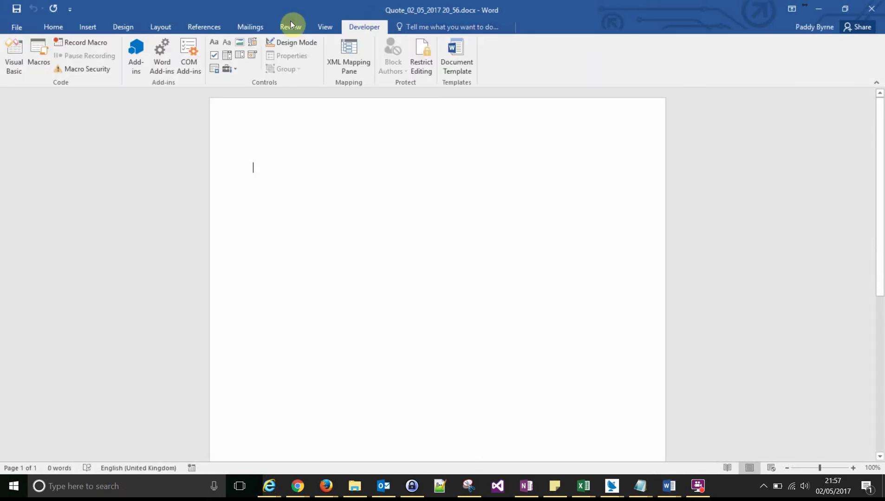
# Step: In the XML Mapping pane, choose the urn:microsoft-crm document-template part and expand quote and quote_customer_accounts
pyautogui.click(350, 63)
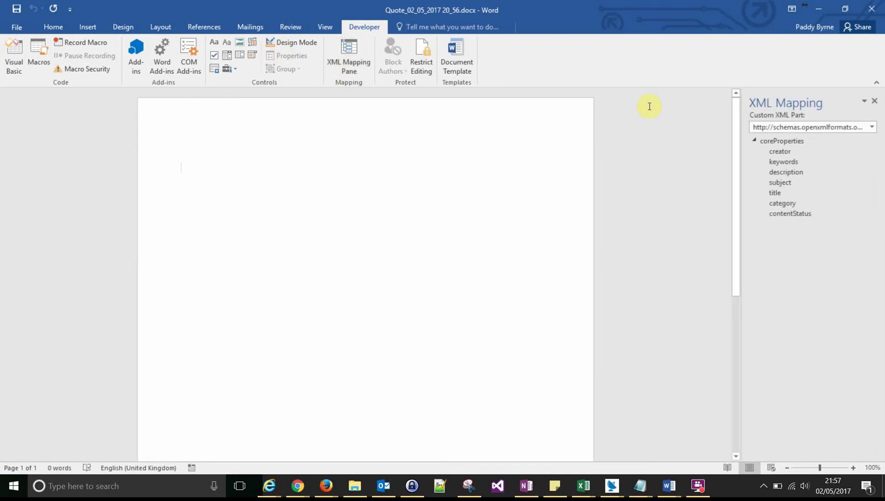
pyautogui.click(872, 128)
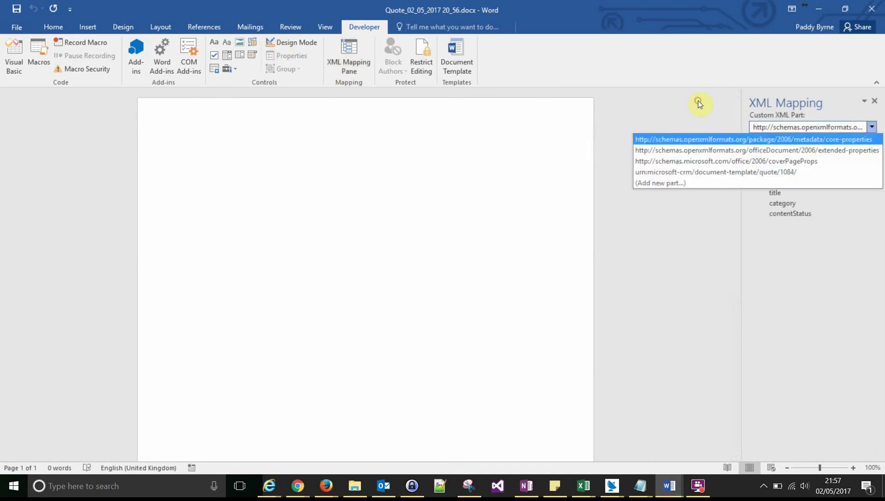
pyautogui.click(649, 176)
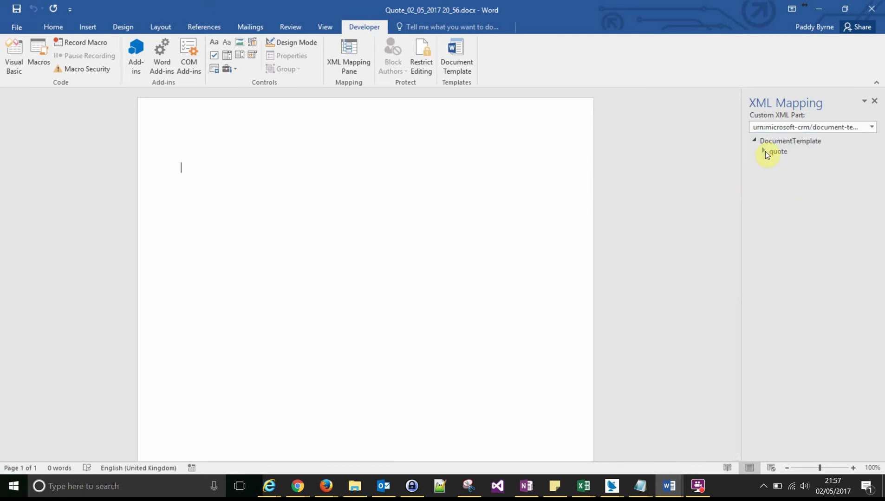
pyautogui.click(762, 150)
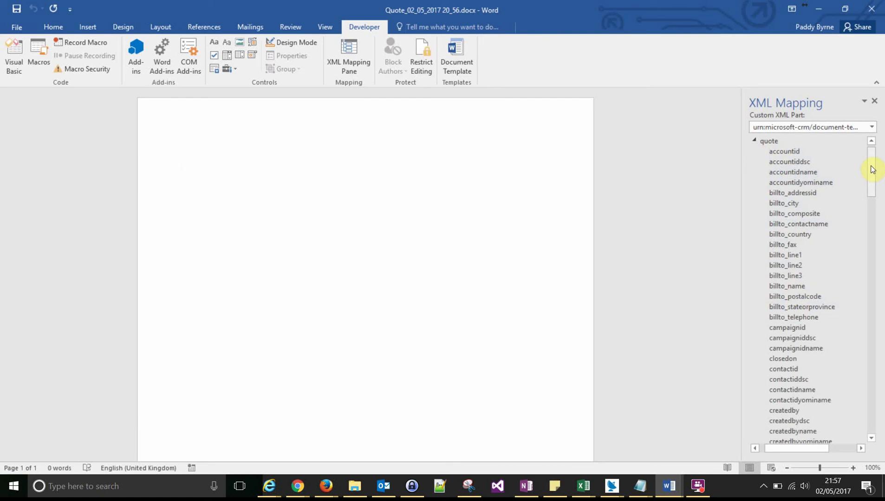
pyautogui.moveTo(873, 169); pyautogui.dragTo(871, 423)
pyautogui.click(695, 335)
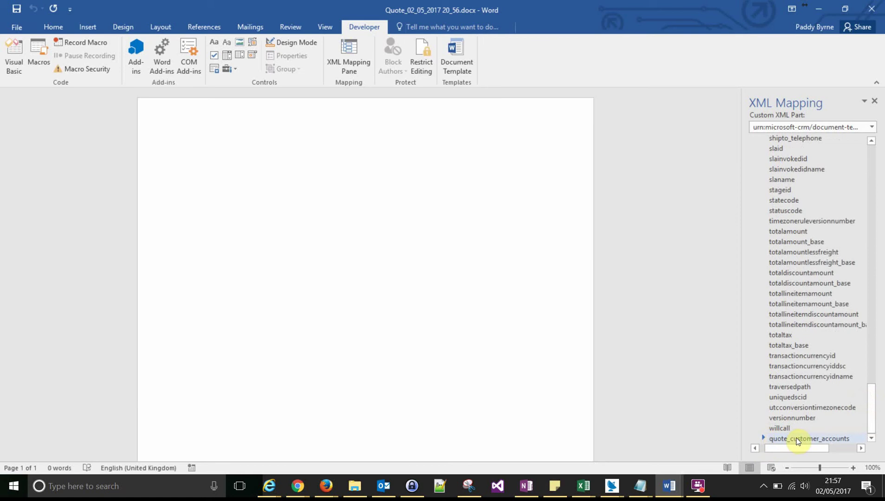
pyautogui.click(764, 438)
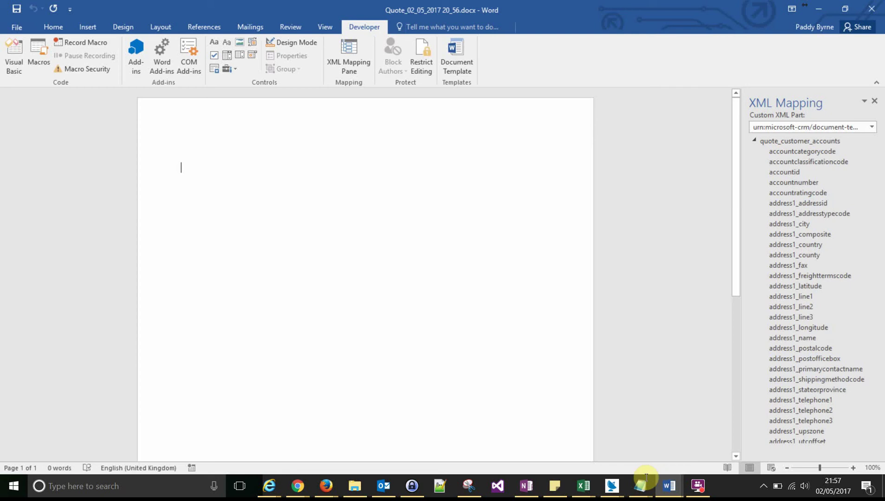
# Step: Select the entire quote layout in the earlier Word document
pyautogui.click(668, 487)
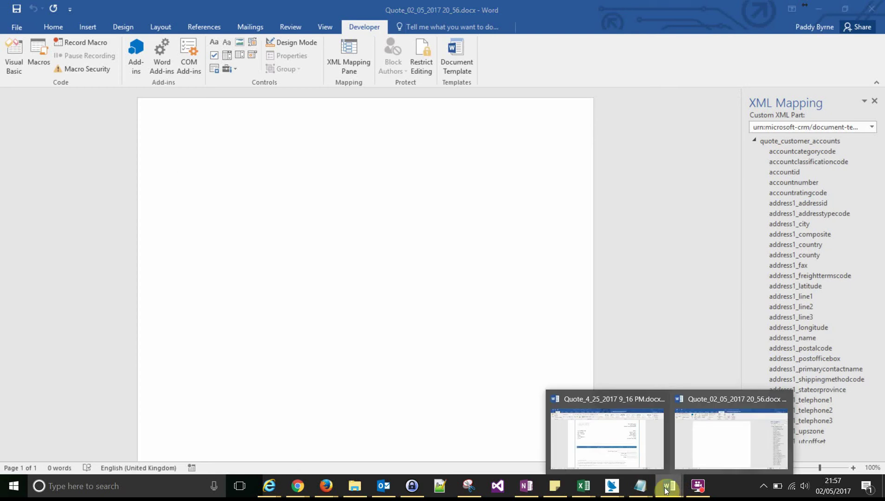
pyautogui.click(590, 401)
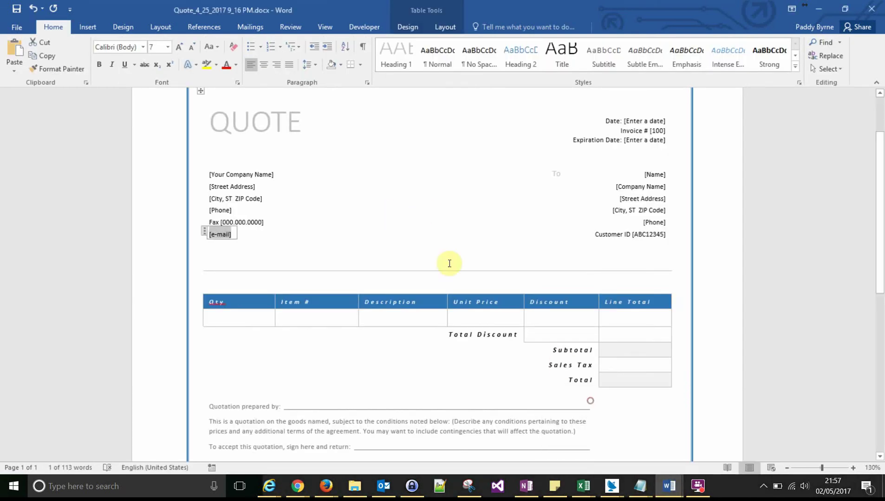
pyautogui.click(359, 122)
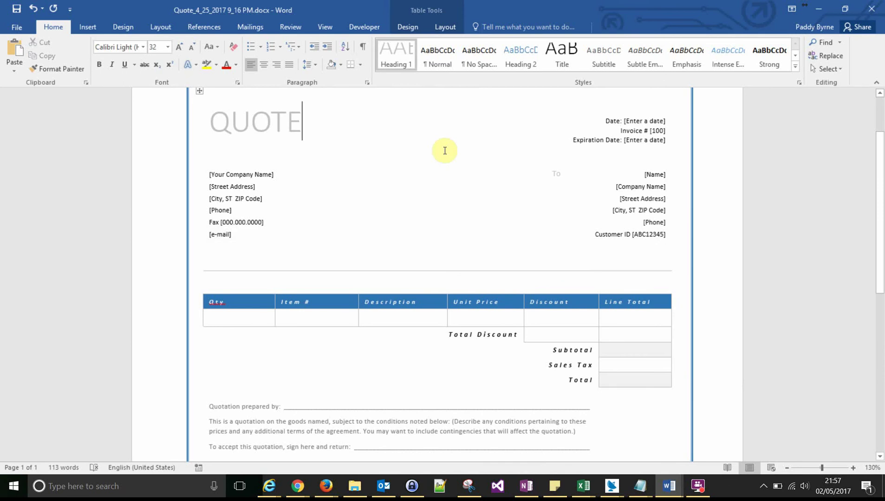
pyautogui.hotkey('ctrl', 'a')
pyautogui.hotkey('ctrl', 'c')
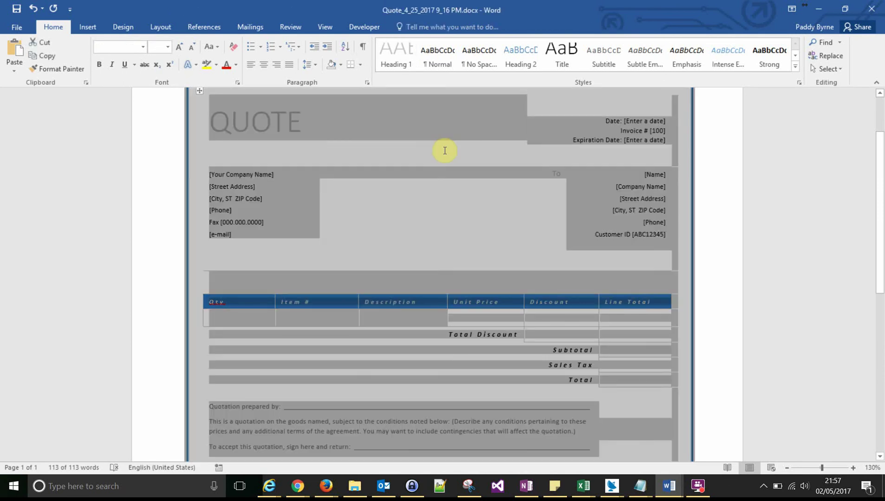
# Step: Paste the quote layout into the blank Quote_02_05_2017 document and review it
pyautogui.hotkey('alt', 'Tab')
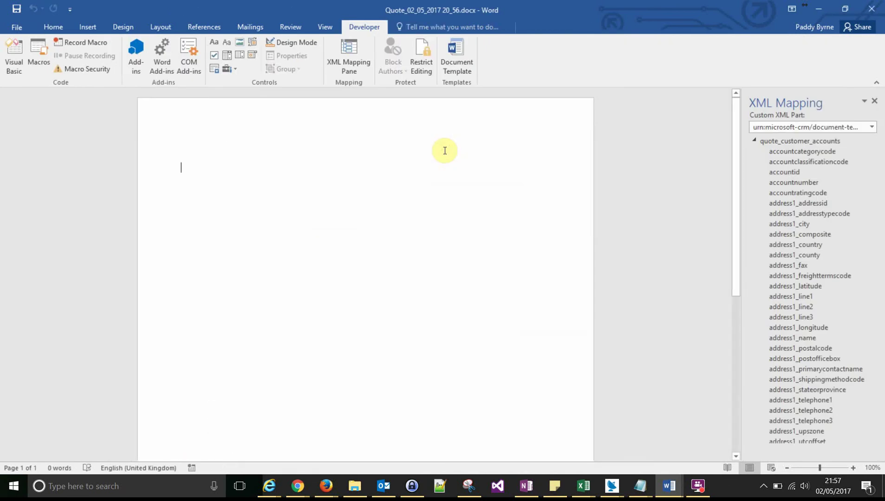
pyautogui.hotkey('ctrl', 'v')
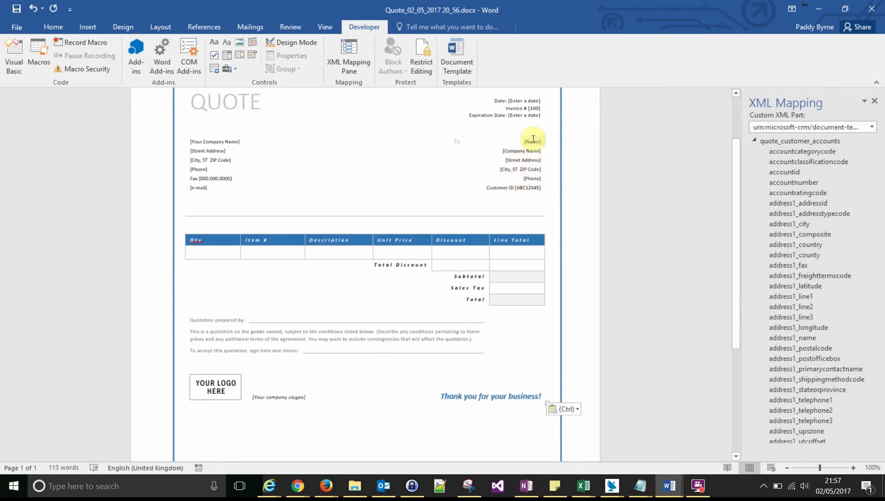
pyautogui.scroll(-2, 533, 140)
pyautogui.scroll(3, 533, 157)
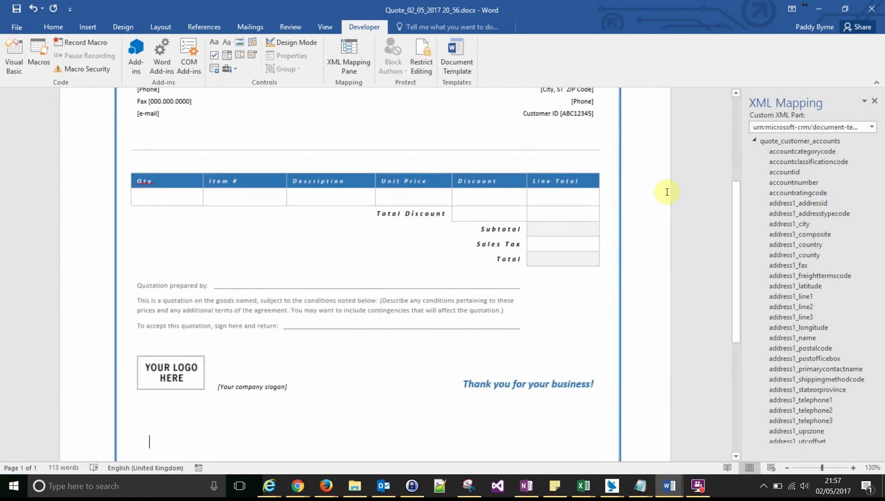
pyautogui.scroll(3, 589, 170)
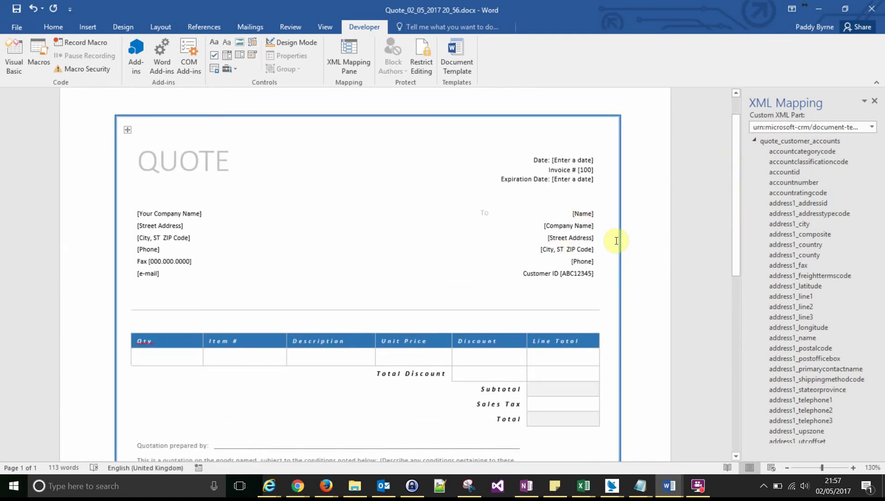
# Step: Remove the [Name] placeholder text from the customer block
pyautogui.click(570, 212)
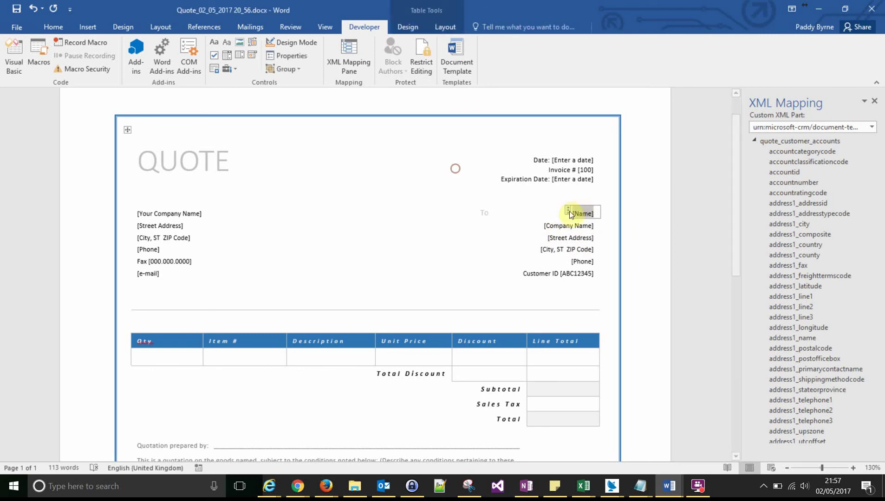
pyautogui.press('Delete')
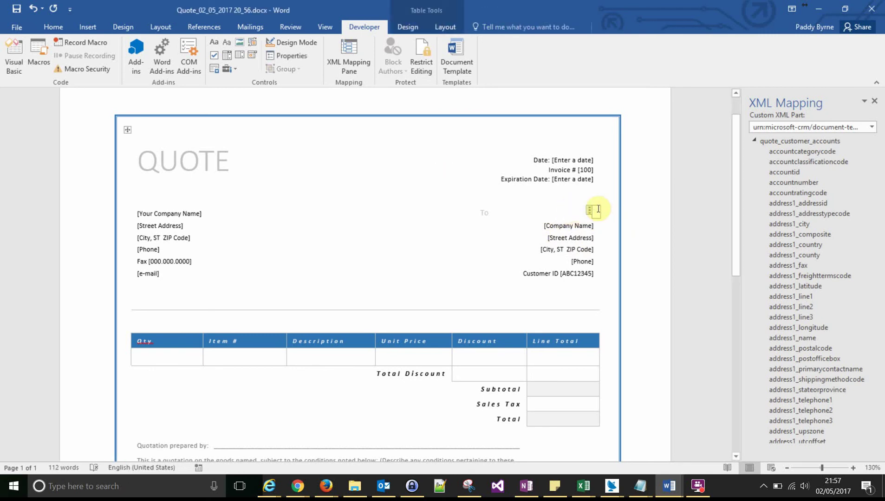
pyautogui.click(471, 165)
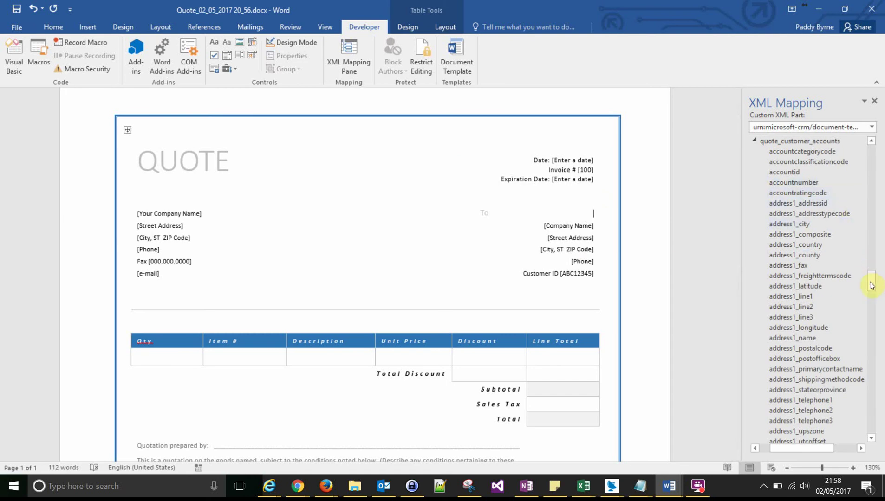
# Step: Scroll the XML Mapping pane to locate the primarycontactidname element
pyautogui.moveTo(871, 284); pyautogui.dragTo(875, 428)
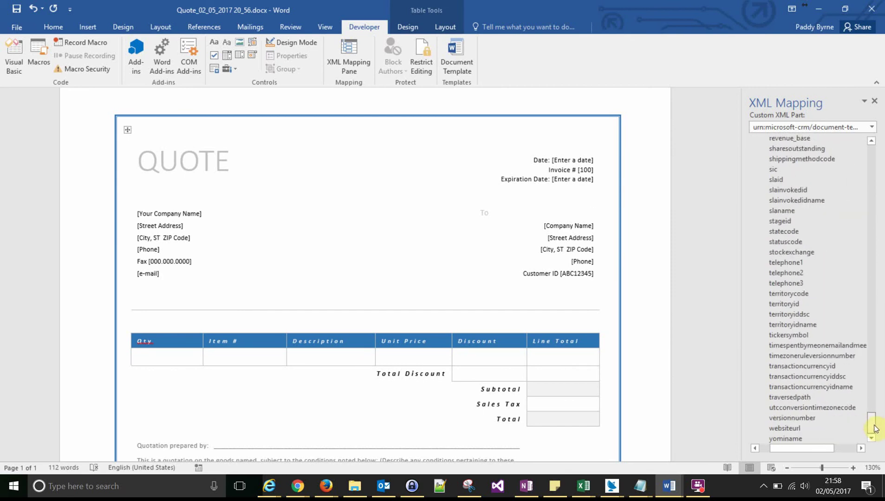
pyautogui.scroll(12, 817, 394)
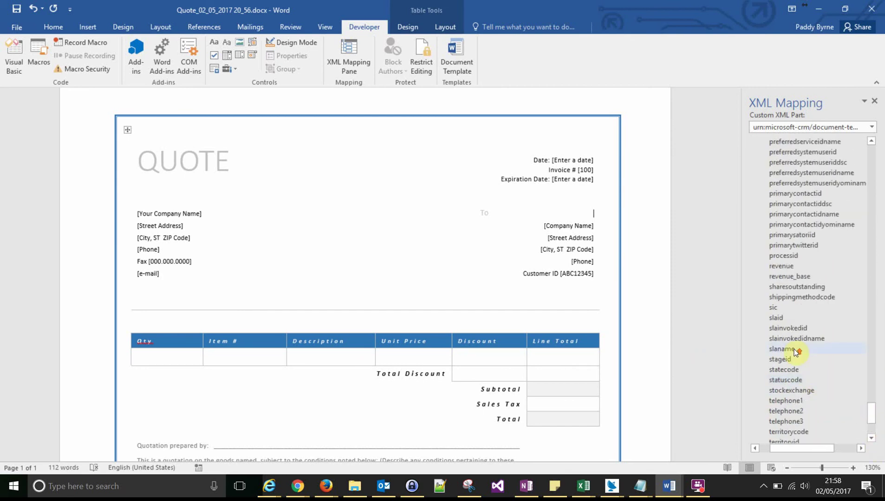
pyautogui.scroll(15, 766, 238)
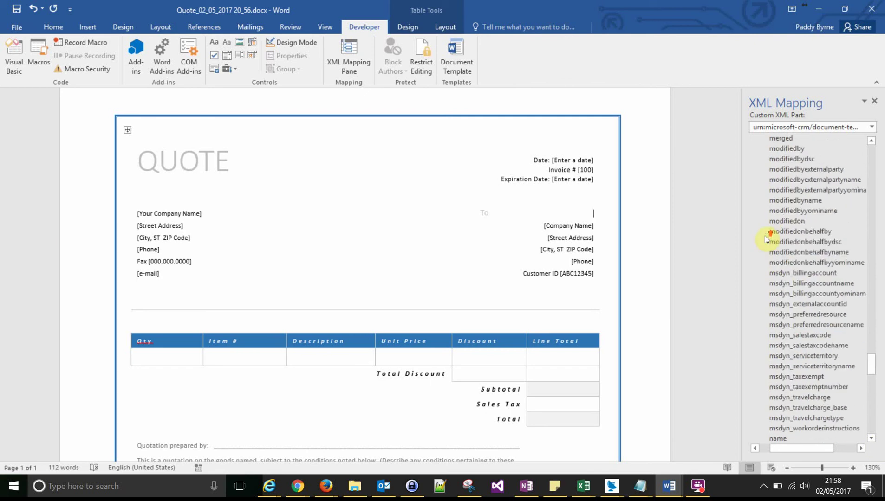
pyautogui.scroll(5, 764, 235)
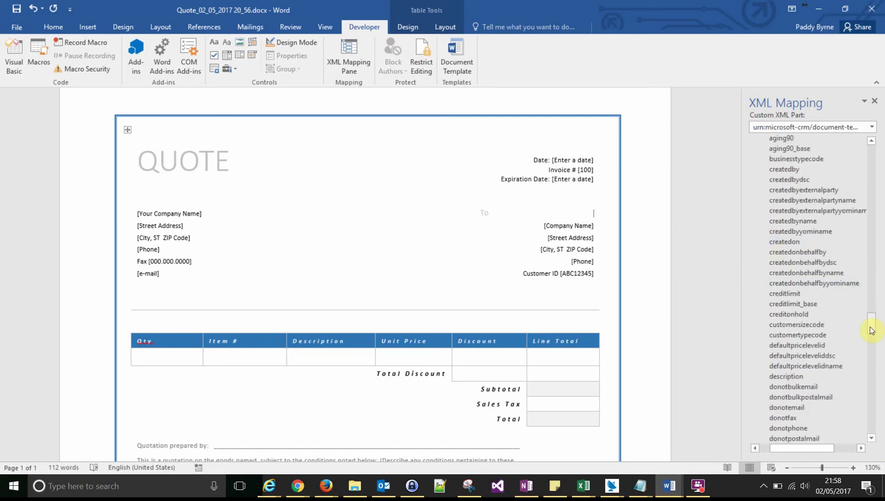
pyautogui.moveTo(871, 330); pyautogui.dragTo(875, 274)
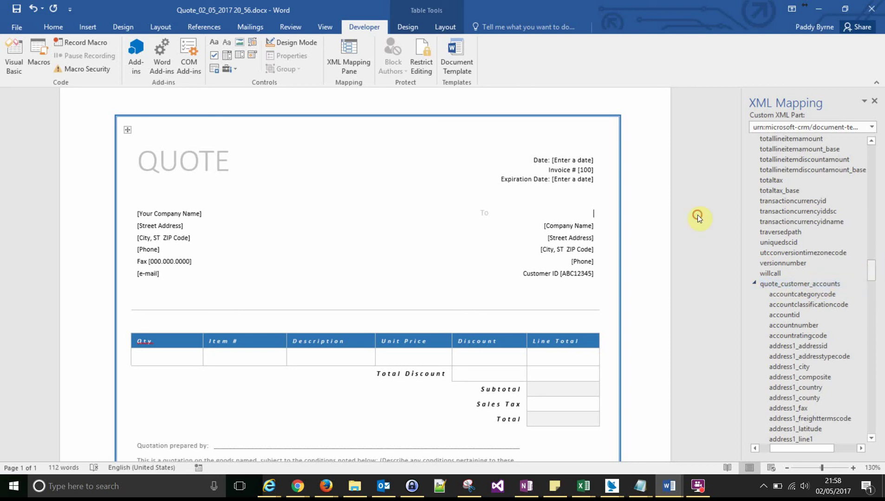
pyautogui.moveTo(869, 271); pyautogui.dragTo(872, 388)
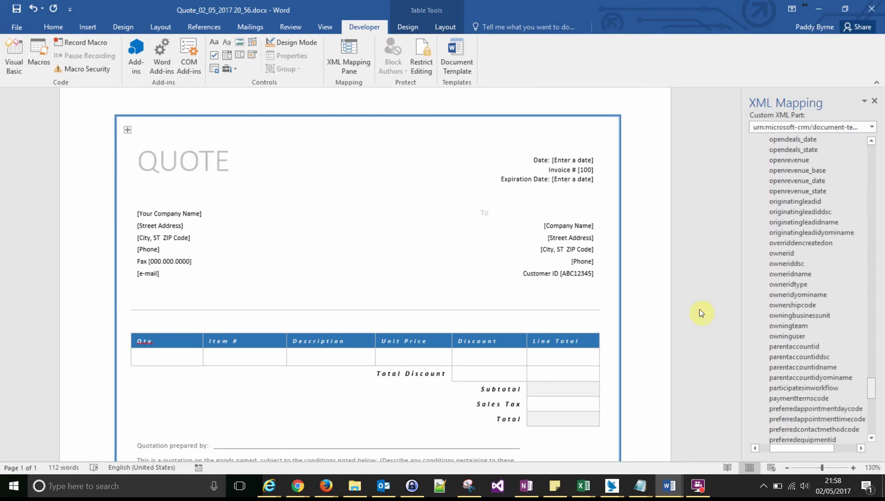
pyautogui.scroll(-2, 832, 385)
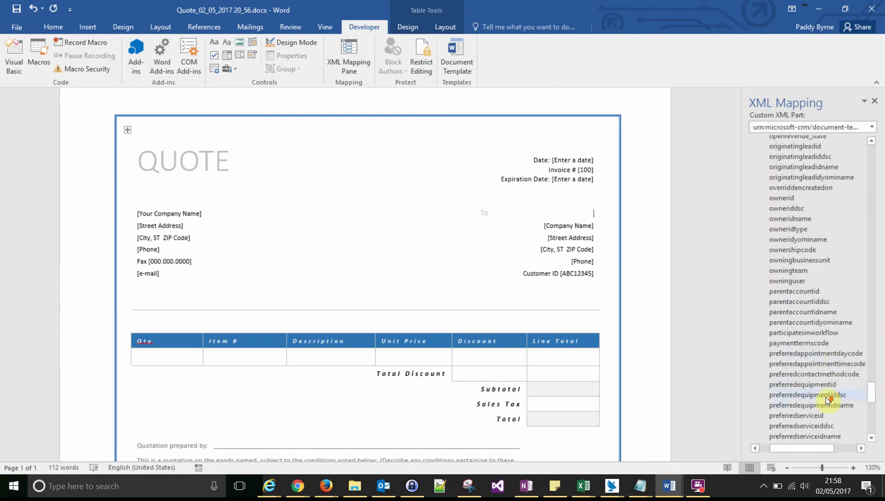
pyautogui.scroll(-4, 826, 398)
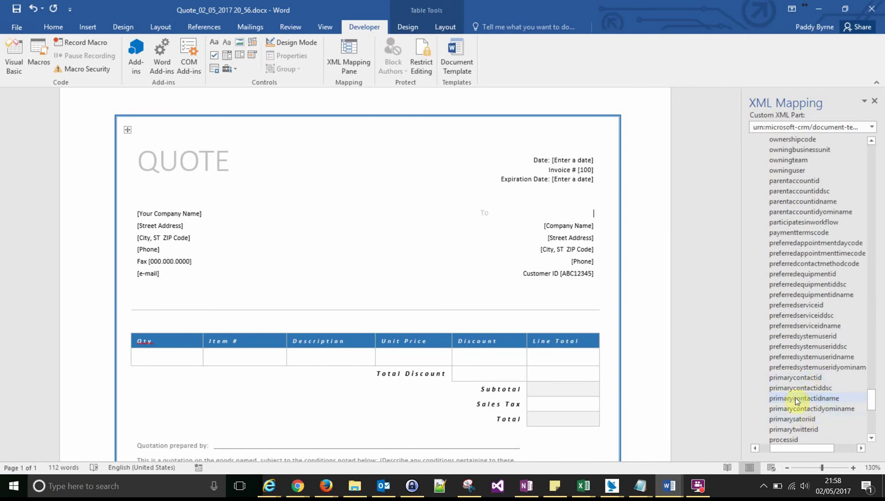
# Step: Insert primarycontactidname as a plain-text content control on the name line
pyautogui.rightClick(794, 399)
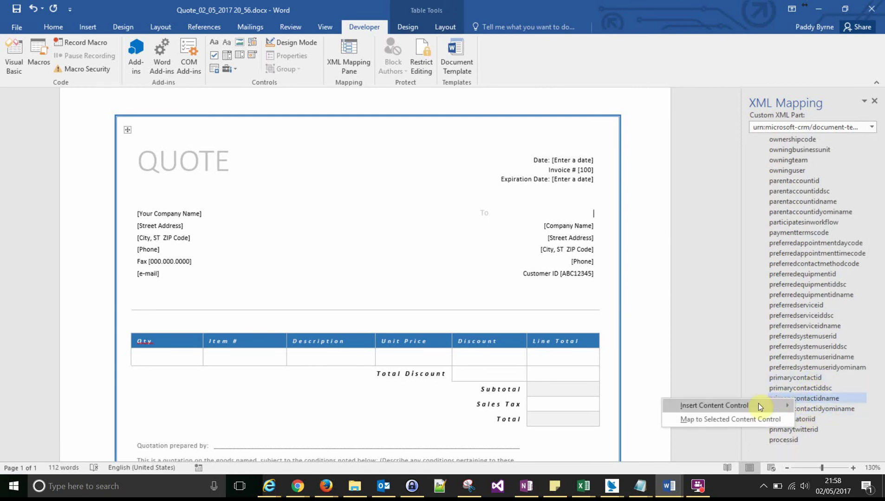
pyautogui.moveTo(798, 405)
pyautogui.click(828, 395)
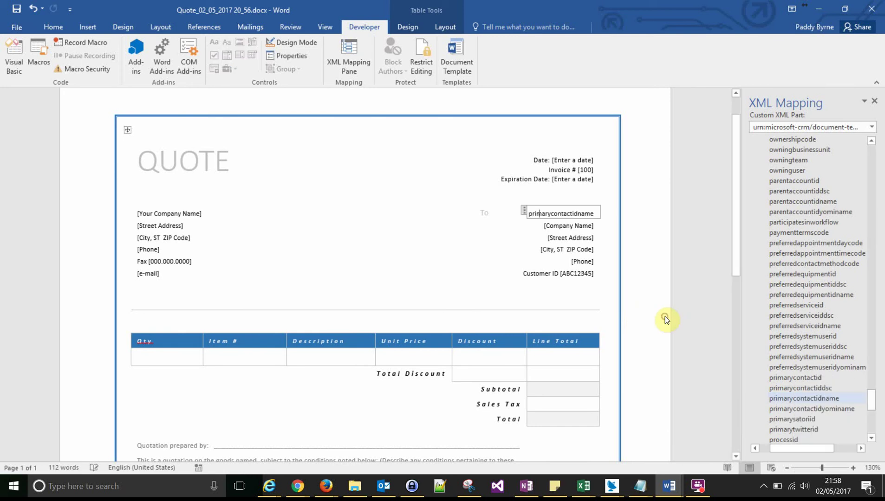
# Step: Delete the [Company Name] placeholder and the lines from [Street Address] to Customer ID
pyautogui.click(541, 227)
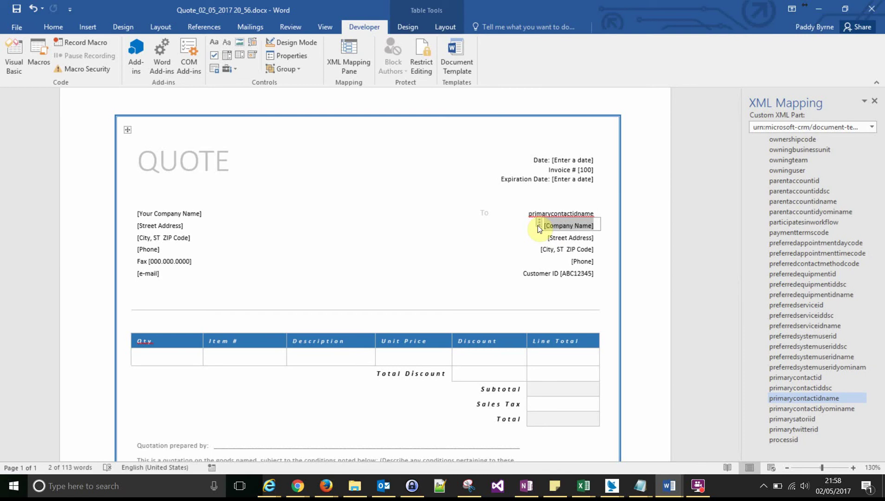
pyautogui.press('Delete')
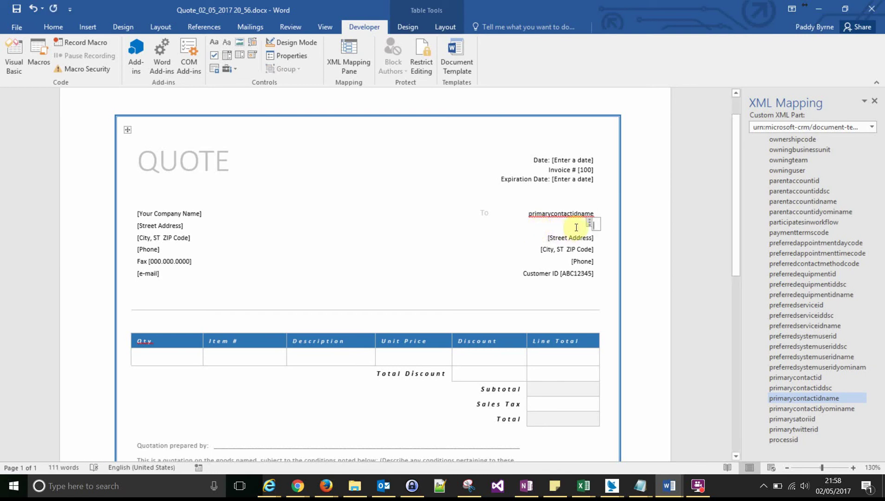
pyautogui.hotkey('ctrl', 'z')
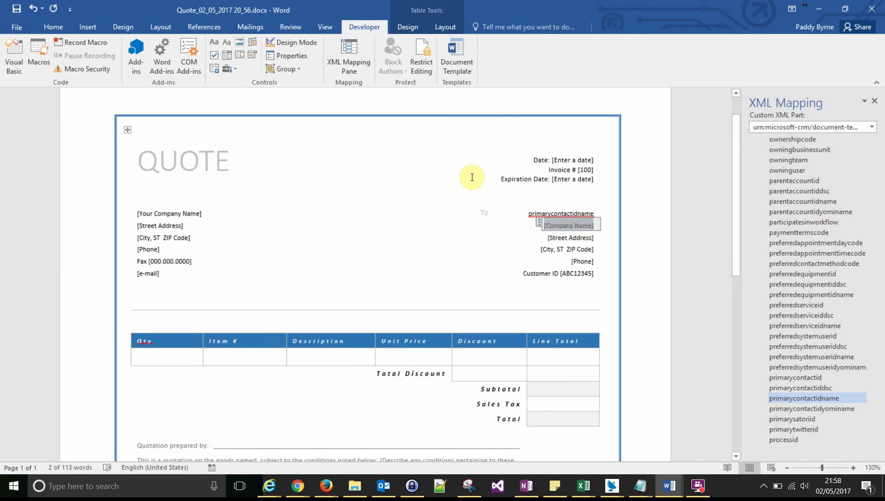
pyautogui.press('Delete')
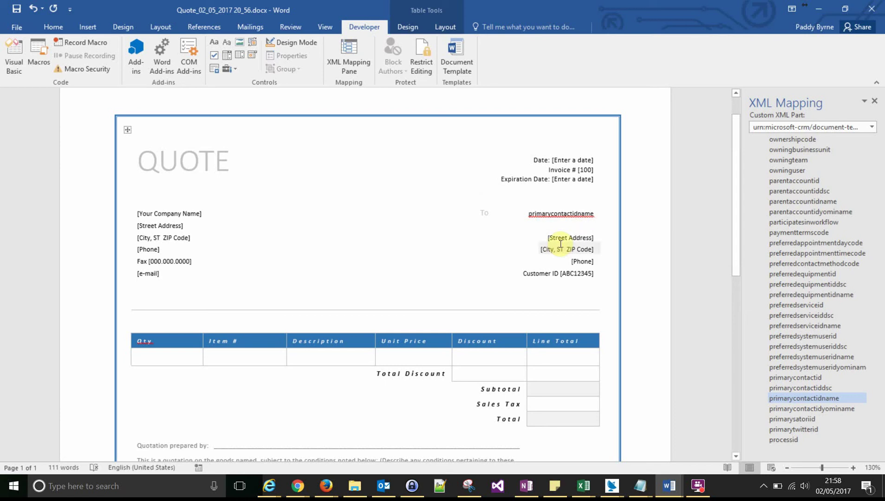
pyautogui.moveTo(531, 237); pyautogui.dragTo(589, 277)
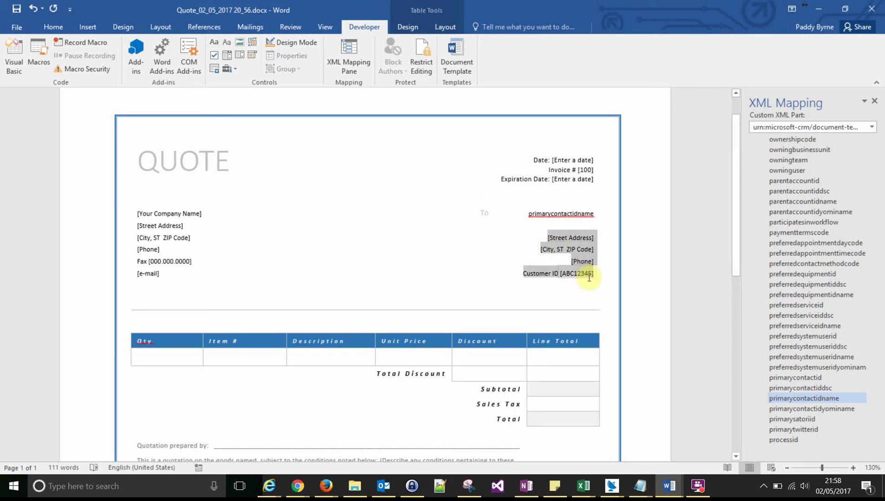
pyautogui.press('Delete')
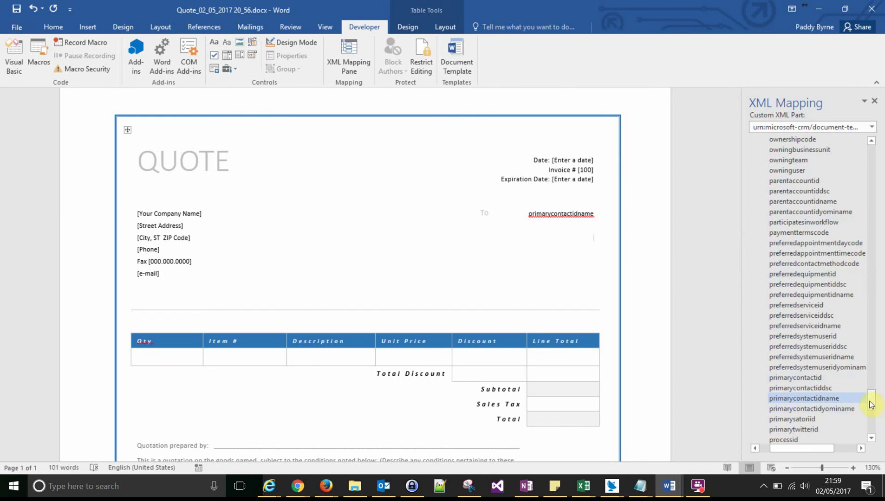
# Step: Insert the account name element from the XML Mapping pane as a plain-text field
pyautogui.moveTo(871, 405); pyautogui.dragTo(875, 366)
pyautogui.scroll(4, 847, 321)
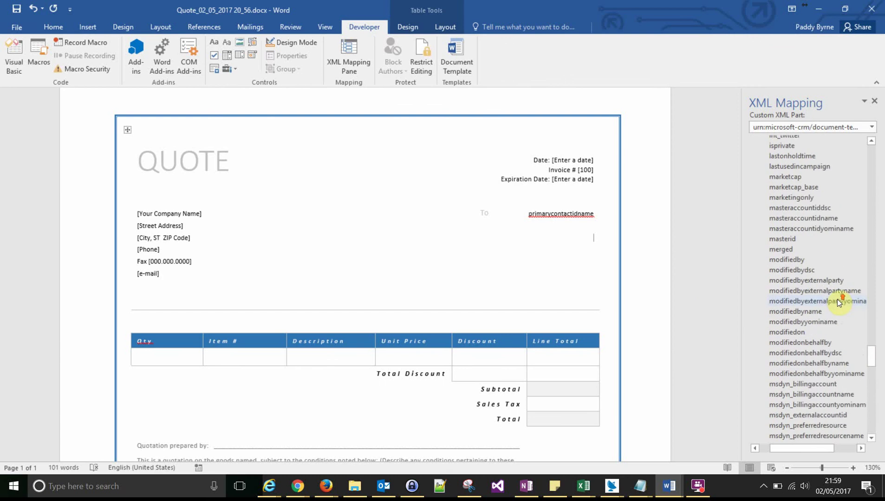
pyautogui.scroll(-7, 817, 320)
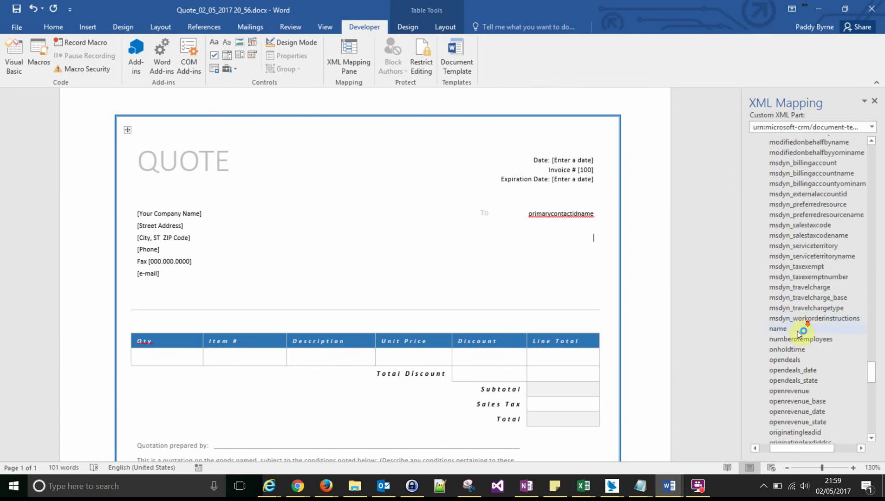
pyautogui.scroll(2, 799, 333)
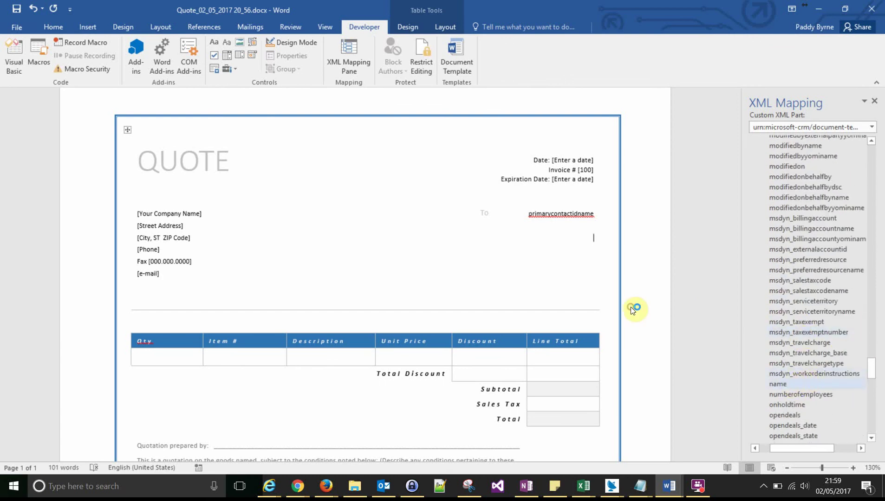
pyautogui.rightClick(784, 384)
pyautogui.moveTo(771, 392)
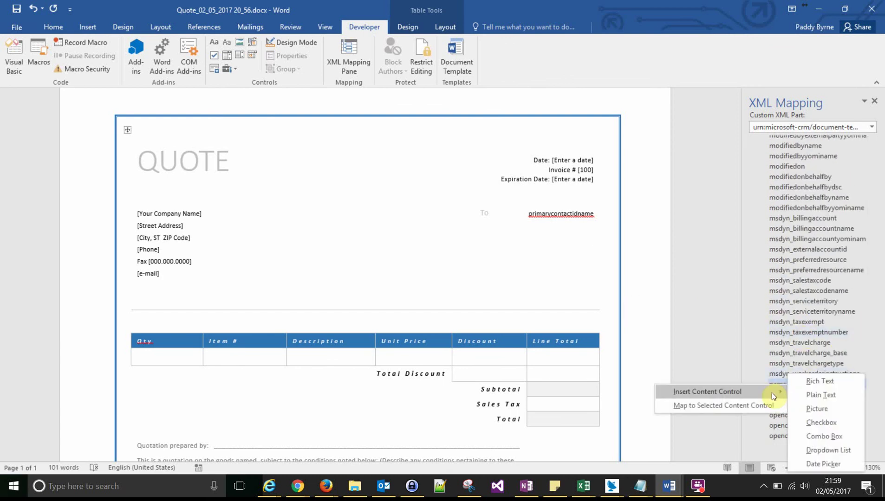
pyautogui.click(827, 396)
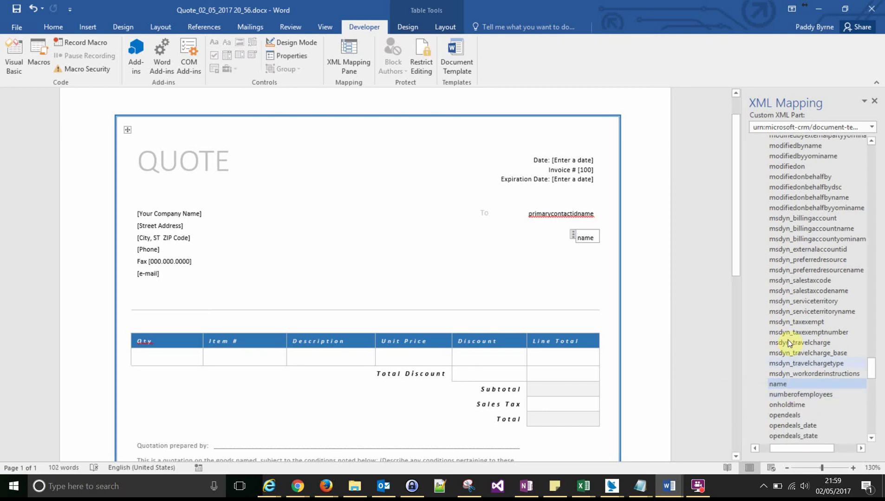
# Step: Edit the name field under primarycontactidname so it reads Name
pyautogui.click(479, 192)
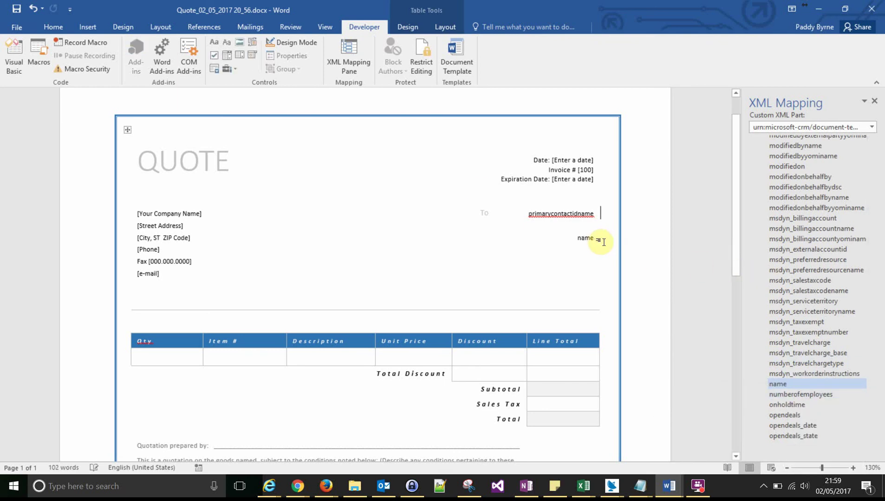
pyautogui.click(586, 246)
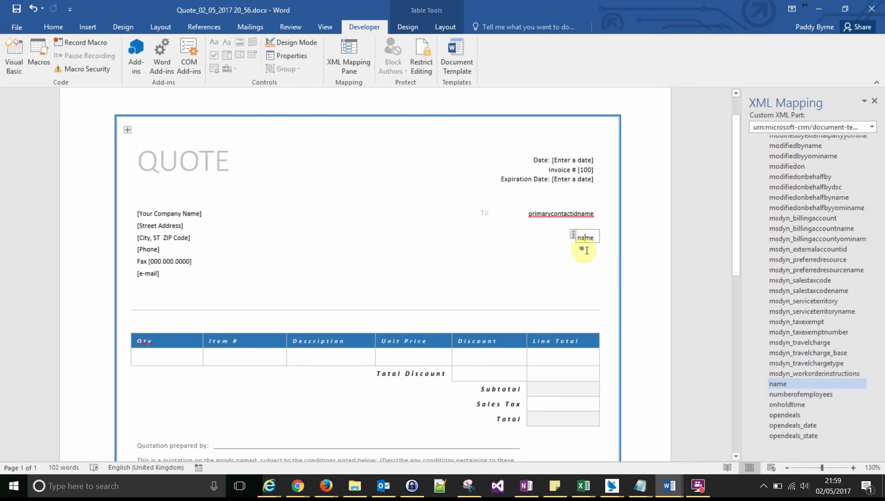
pyautogui.click(484, 192)
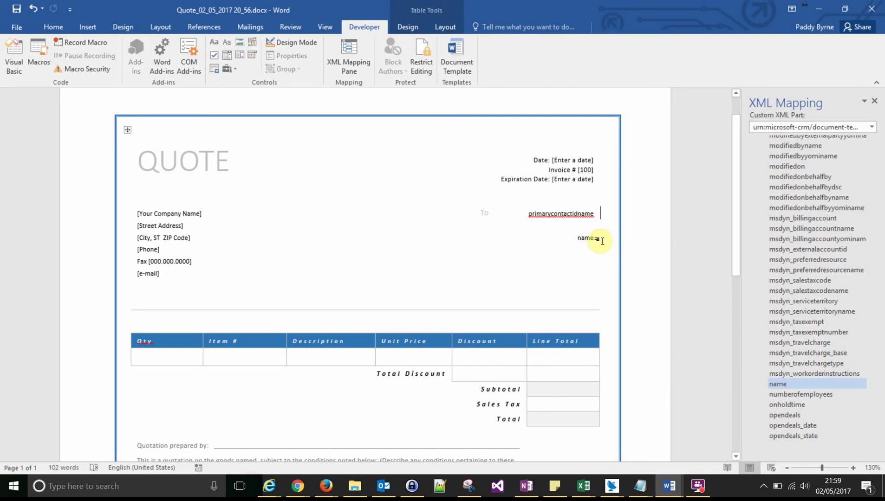
pyautogui.click(571, 244)
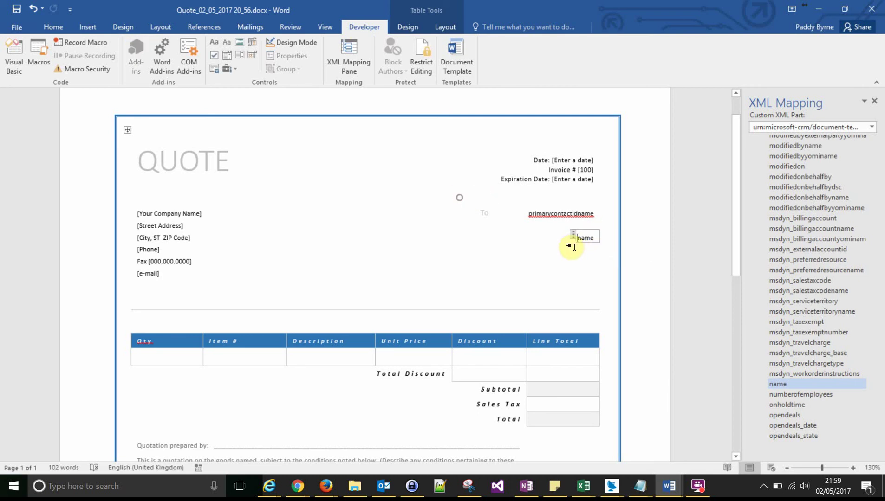
pyautogui.click(613, 253)
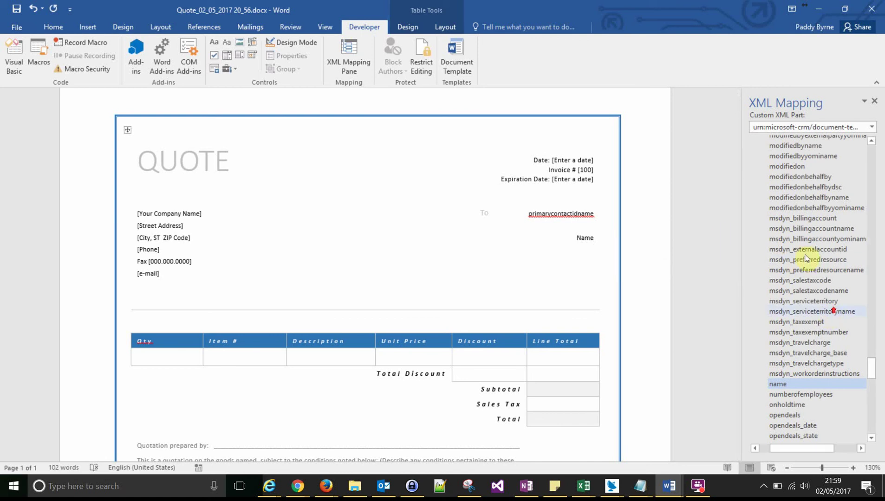
# Step: Insert address1_composite as a plain-text field on the line below Name
pyautogui.moveTo(873, 371); pyautogui.dragTo(871, 279)
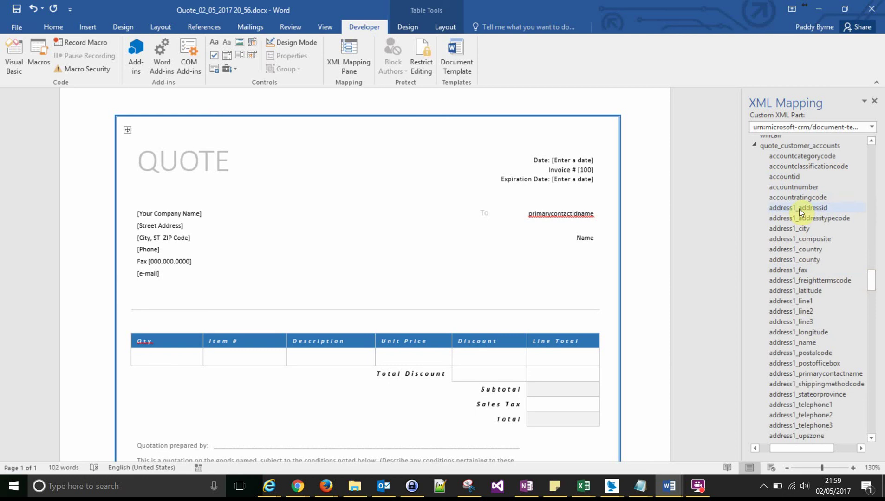
pyautogui.rightClick(797, 241)
pyautogui.moveTo(761, 251)
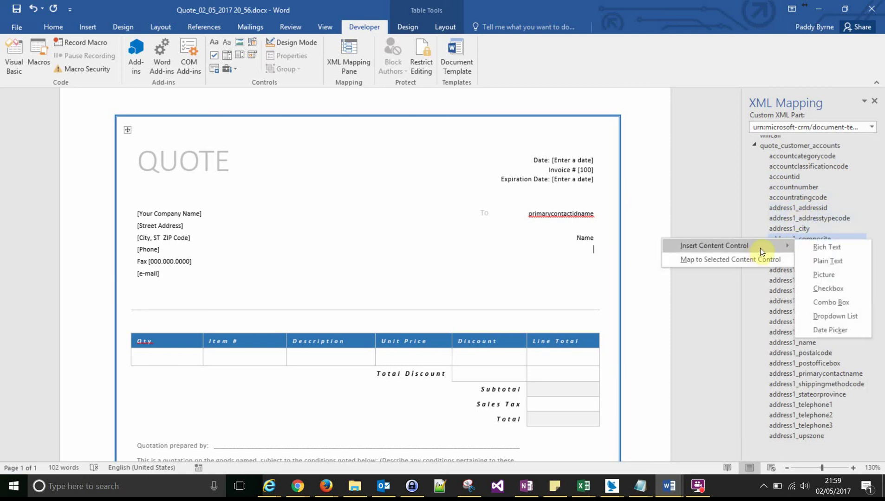
pyautogui.click(825, 260)
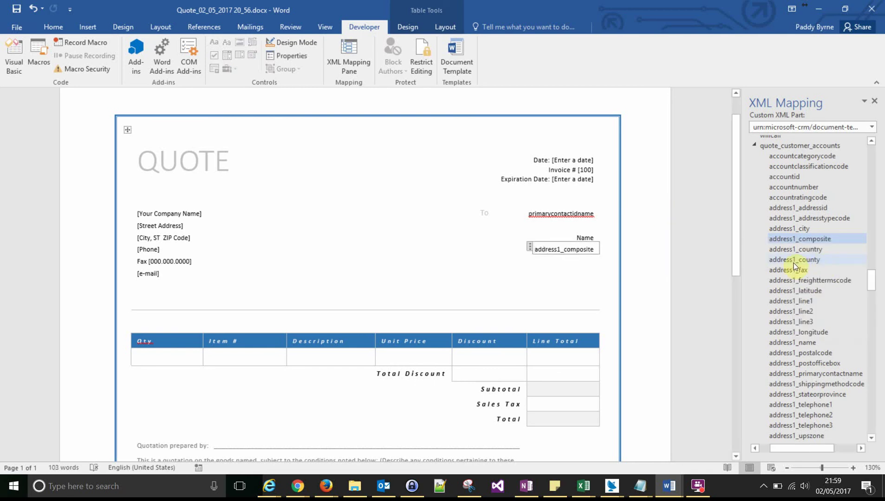
pyautogui.hotkey('ctrl', 'End')
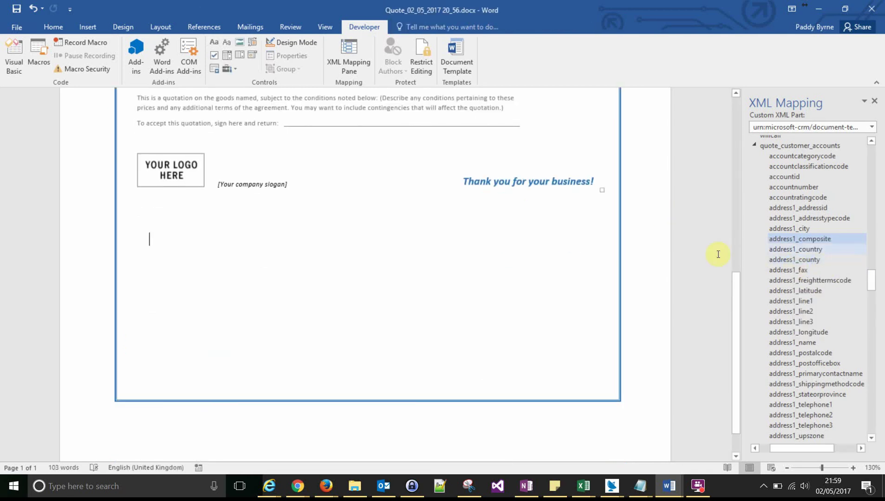
pyautogui.scroll(12, 647, 280)
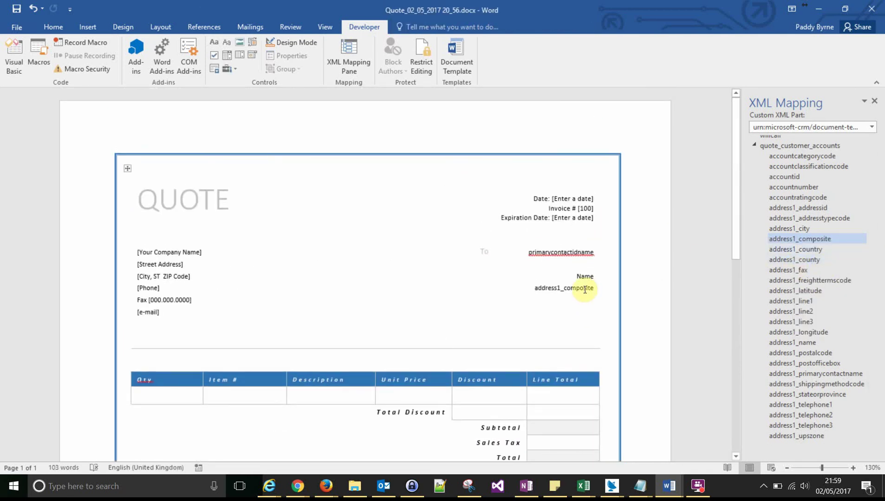
pyautogui.click(585, 289)
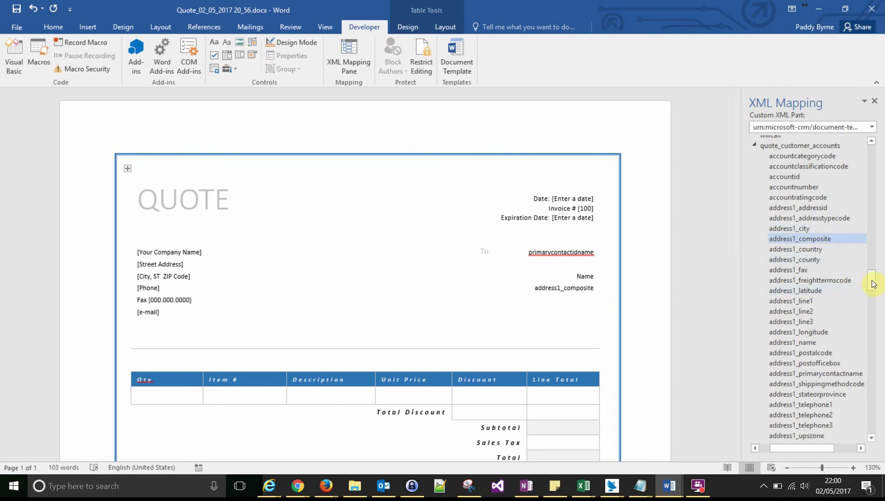
pyautogui.moveTo(871, 277); pyautogui.dragTo(851, 422)
pyautogui.click(681, 337)
pyautogui.scroll(-1, 799, 265)
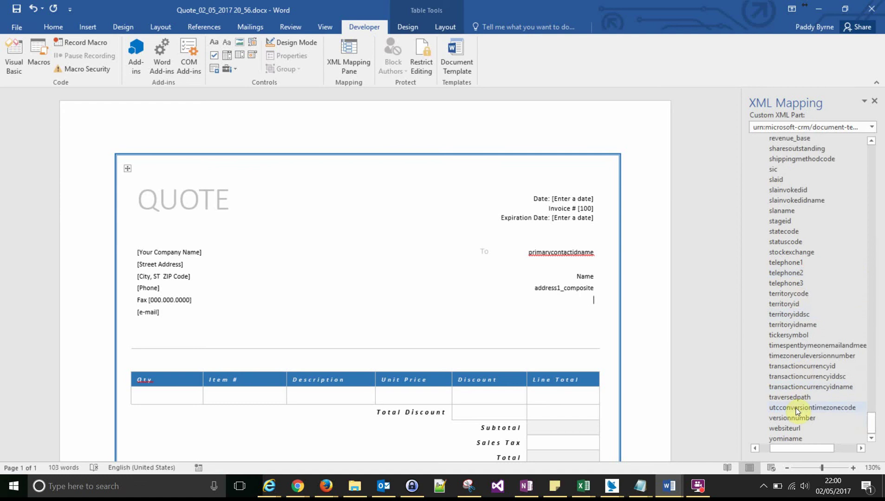
pyautogui.scroll(5, 780, 266)
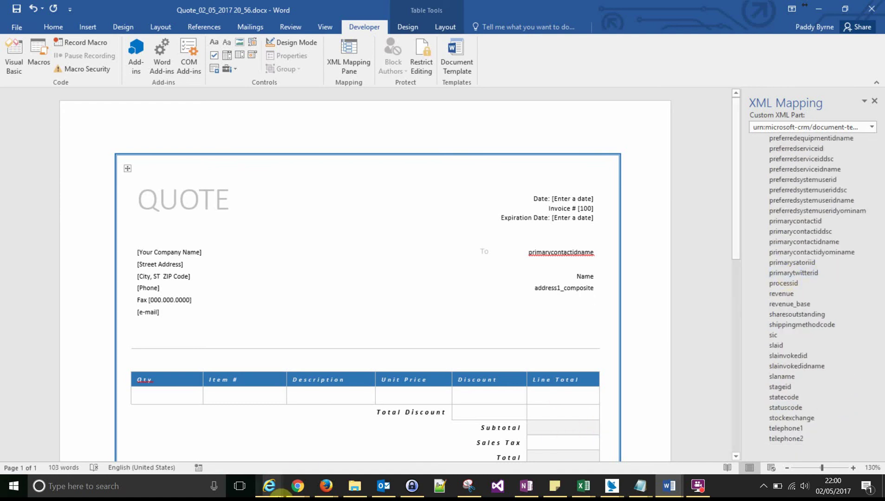
pyautogui.moveTo(297, 490)
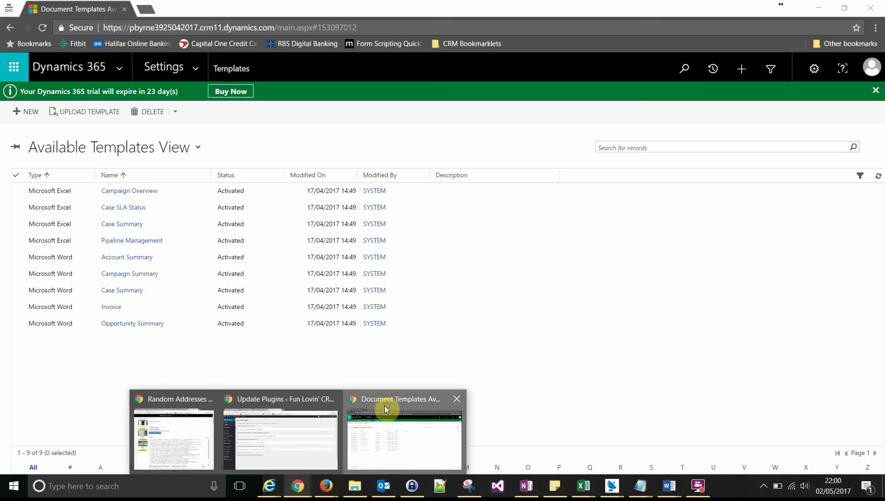
# Step: Open the PB Test account from Sales > Accounts and launch its form editor
pyautogui.click(384, 407)
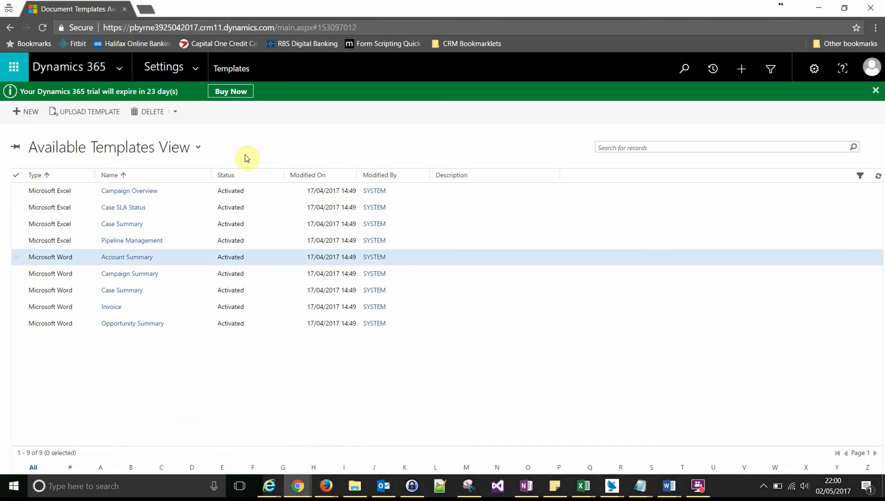
pyautogui.click(196, 68)
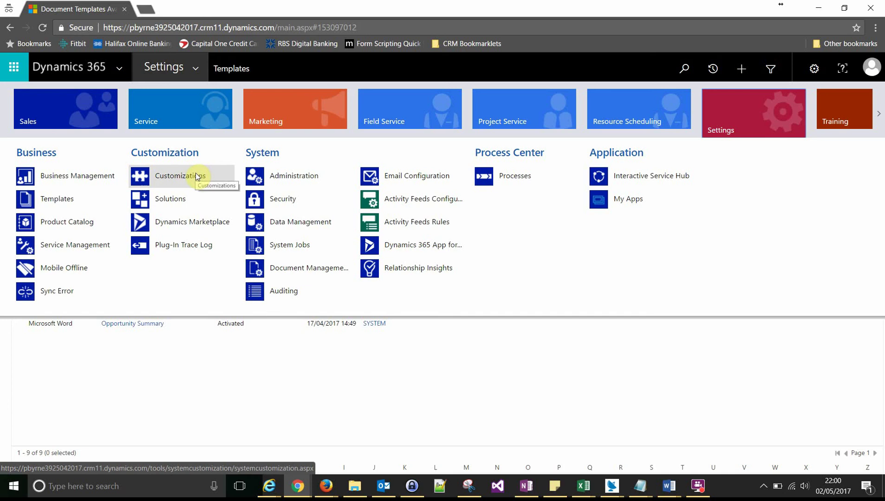
pyautogui.click(44, 113)
pyautogui.click(163, 181)
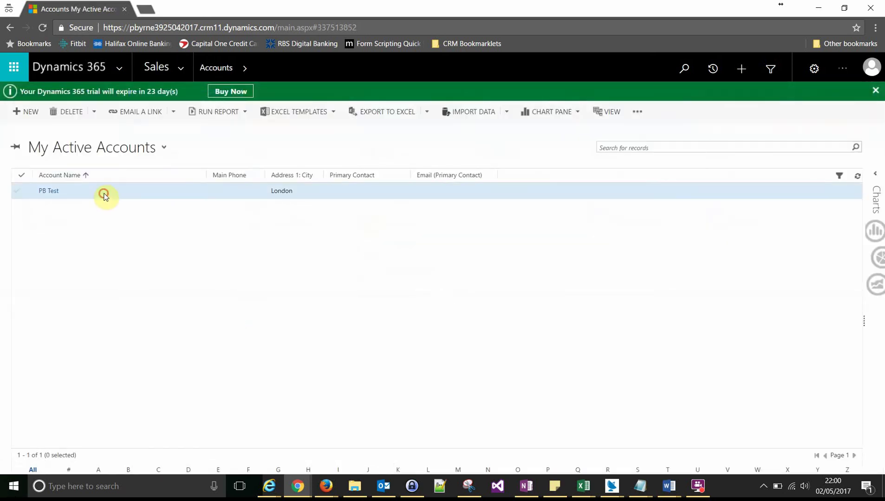
pyautogui.click(104, 195)
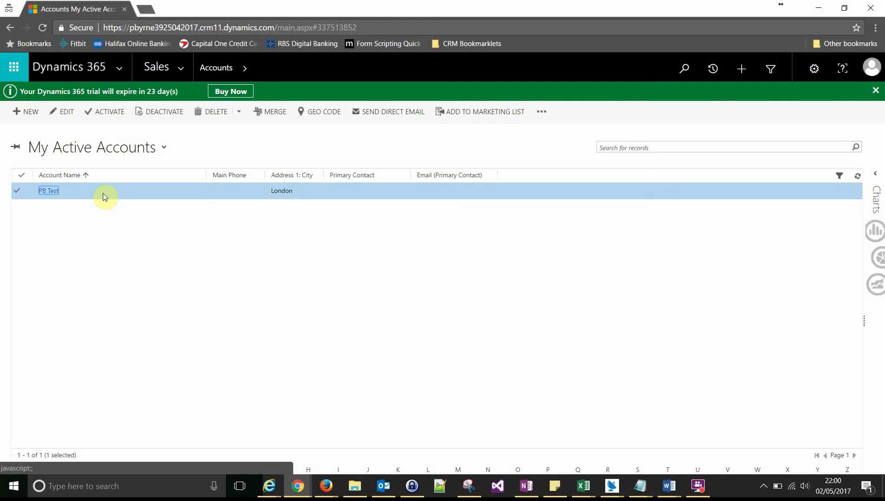
pyautogui.doubleClick(104, 196)
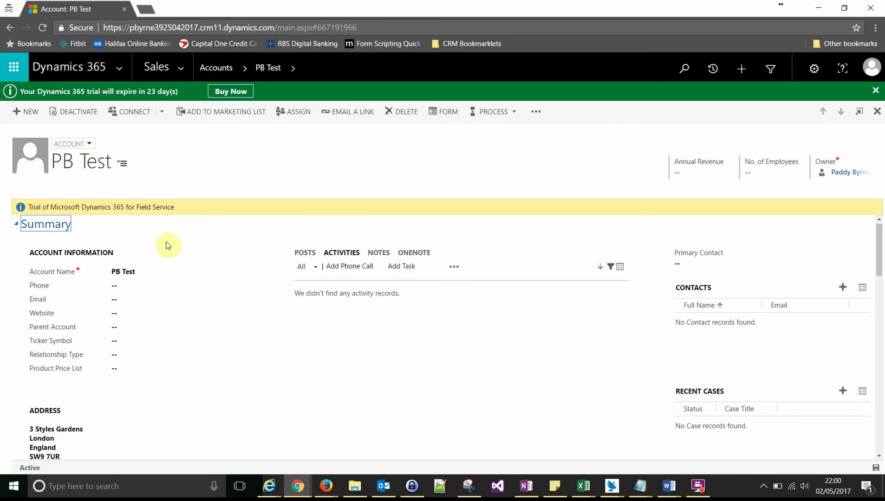
pyautogui.click(442, 111)
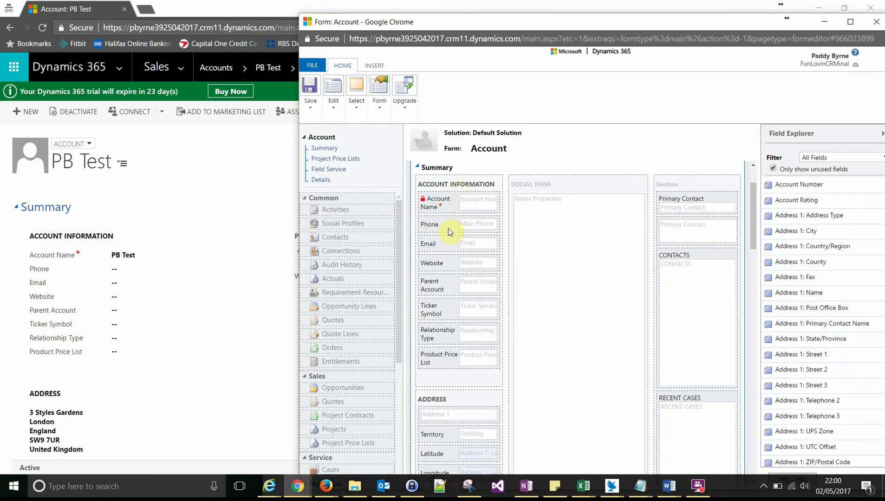
# Step: Open the Phone field's properties and confirm its name is telephone1
pyautogui.click(449, 228)
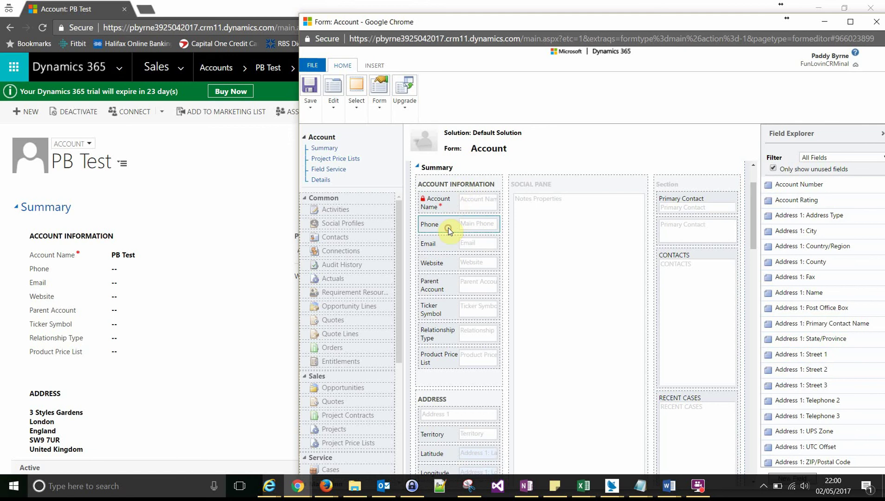
pyautogui.click(332, 105)
pyautogui.click(341, 142)
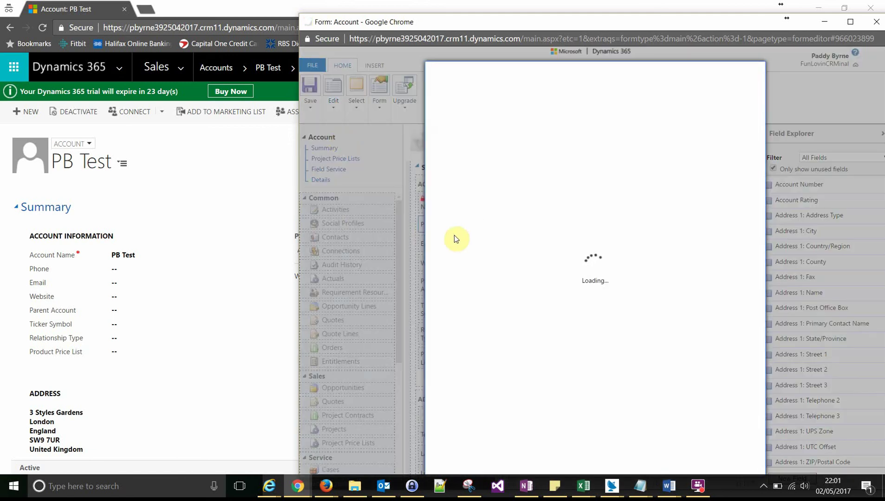
pyautogui.click(581, 134)
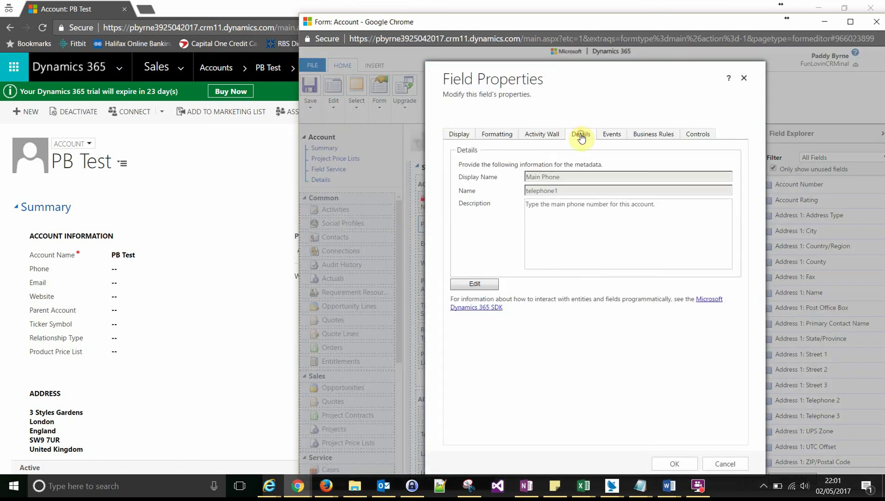
pyautogui.doubleClick(540, 191)
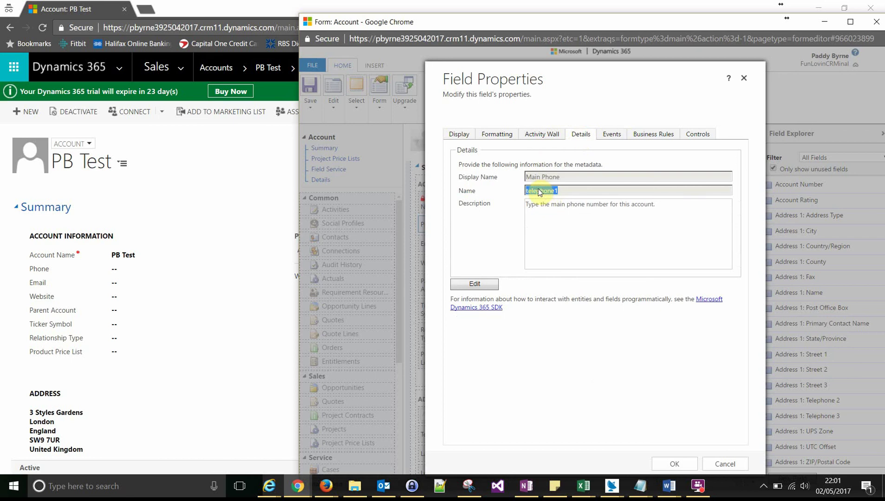
pyautogui.click(724, 464)
# Step: Close the form editor to return to the PB Test account
pyautogui.click(876, 21)
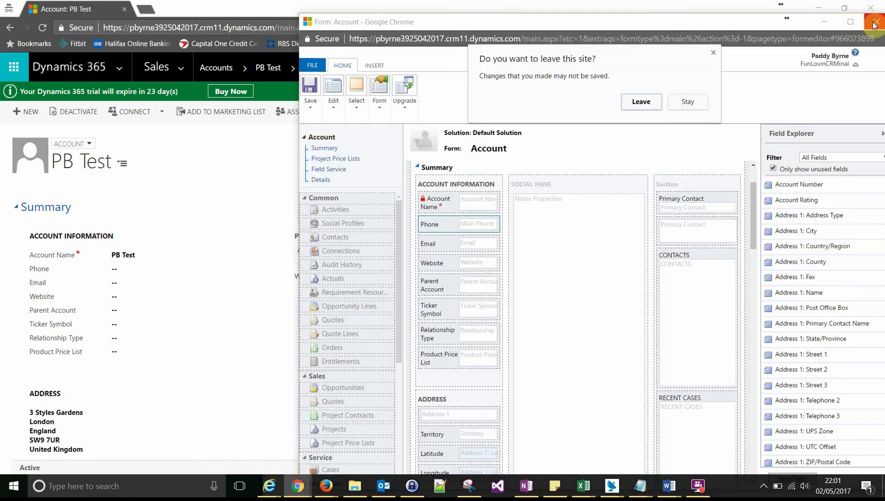
pyautogui.click(679, 101)
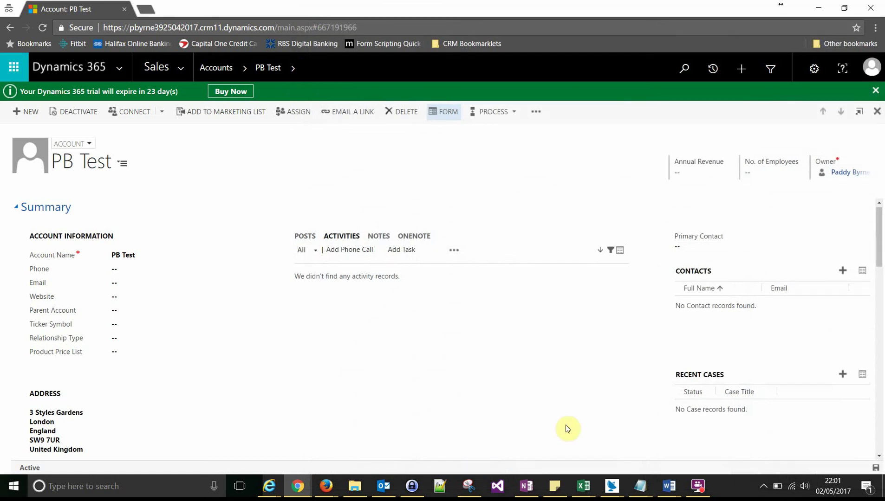
pyautogui.moveTo(668, 491)
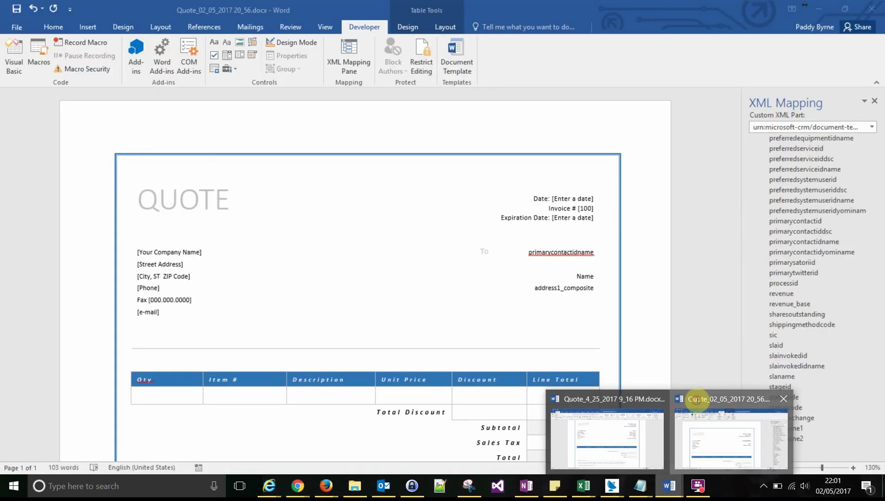
# Step: Insert telephone1 as a plain-text field below address1_composite
pyautogui.click(696, 401)
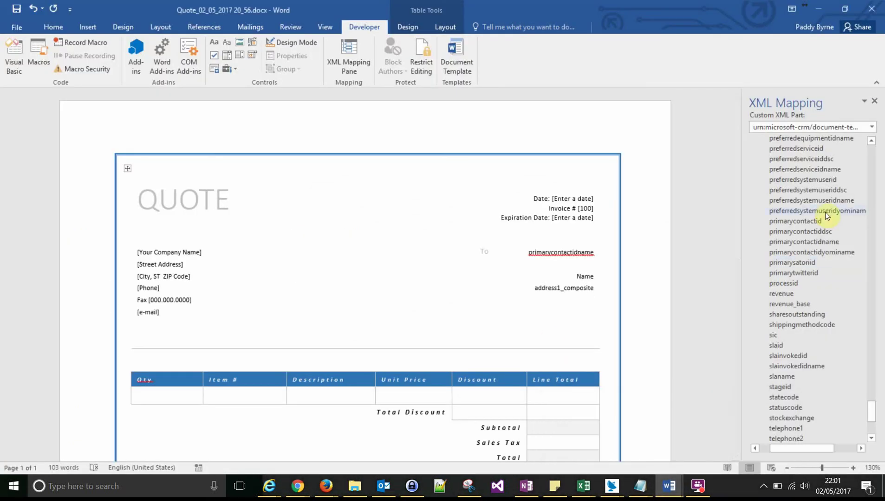
pyautogui.scroll(-3, 809, 304)
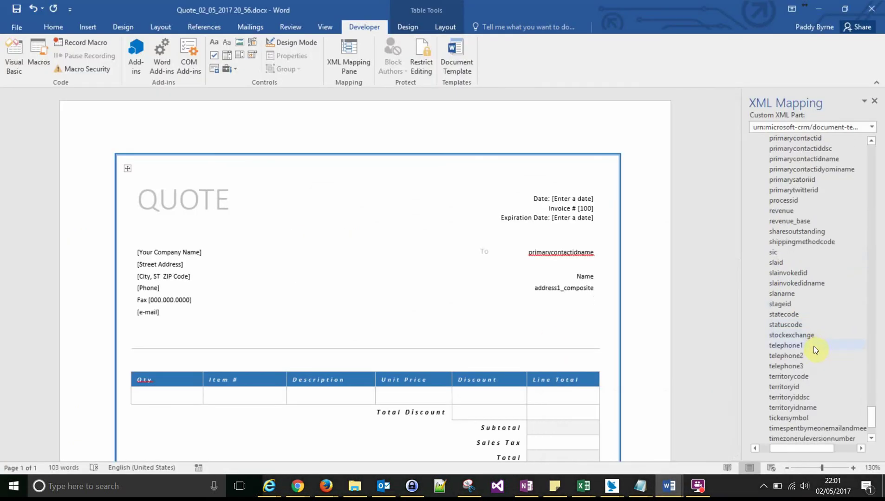
pyautogui.rightClick(784, 347)
pyautogui.moveTo(754, 359)
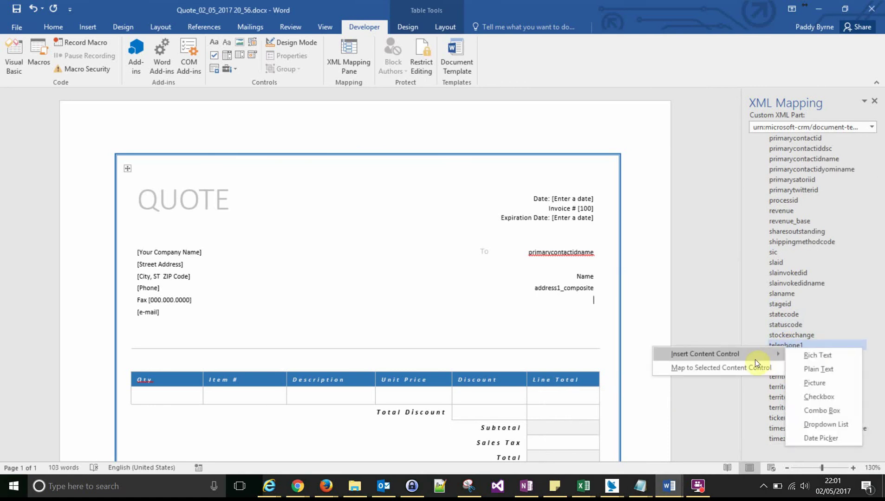
pyautogui.click(817, 369)
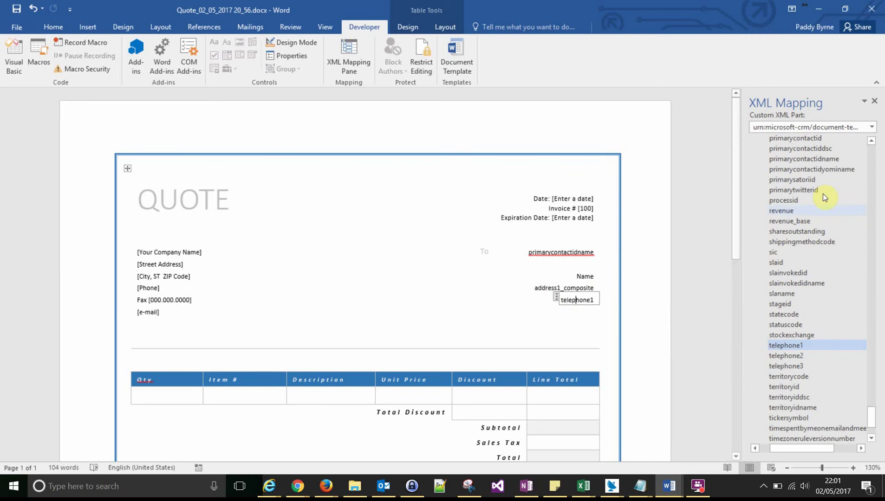
# Step: Save the quote as Quote_02_05_2017 20_56.docx in the C:\TEMP folder
pyautogui.click(12, 27)
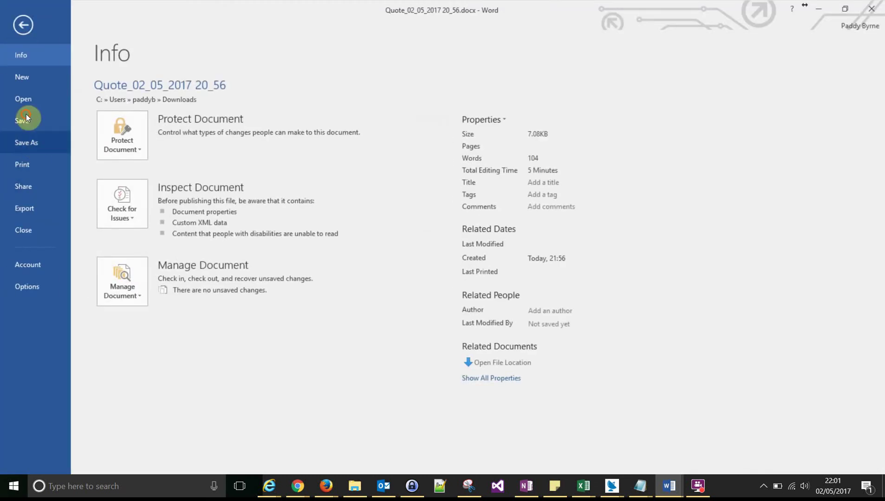
pyautogui.click(26, 114)
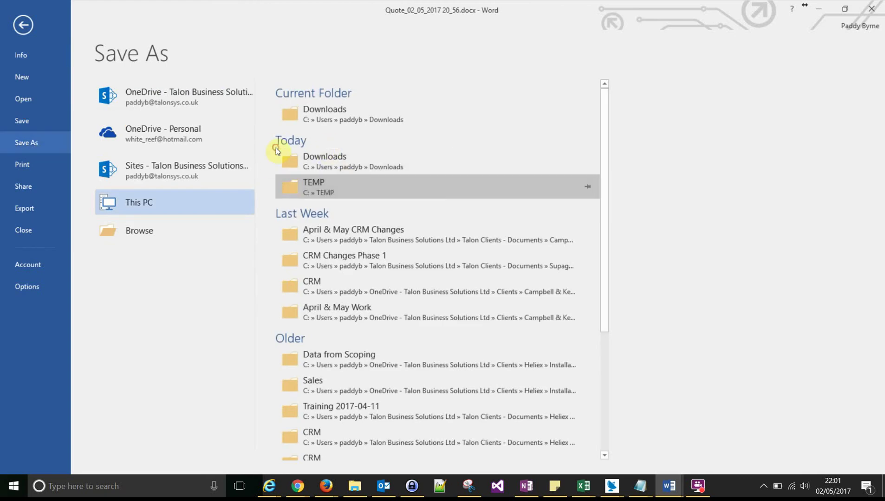
pyautogui.click(357, 189)
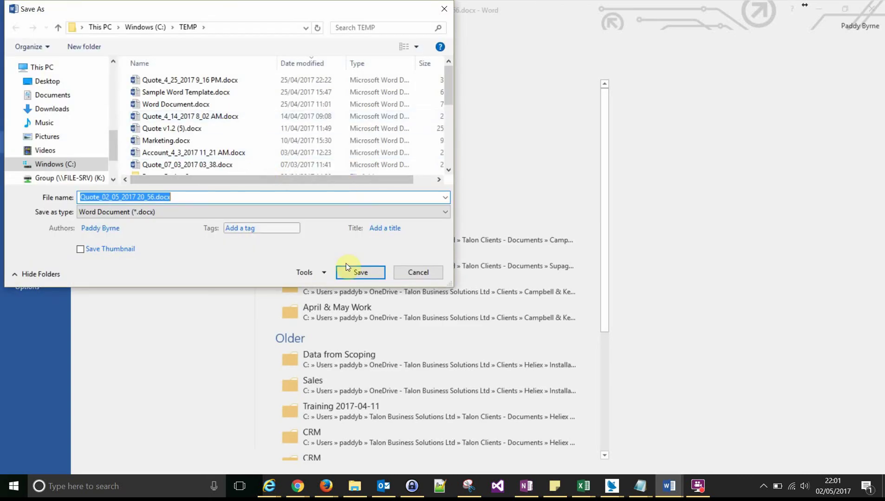
pyautogui.click(356, 274)
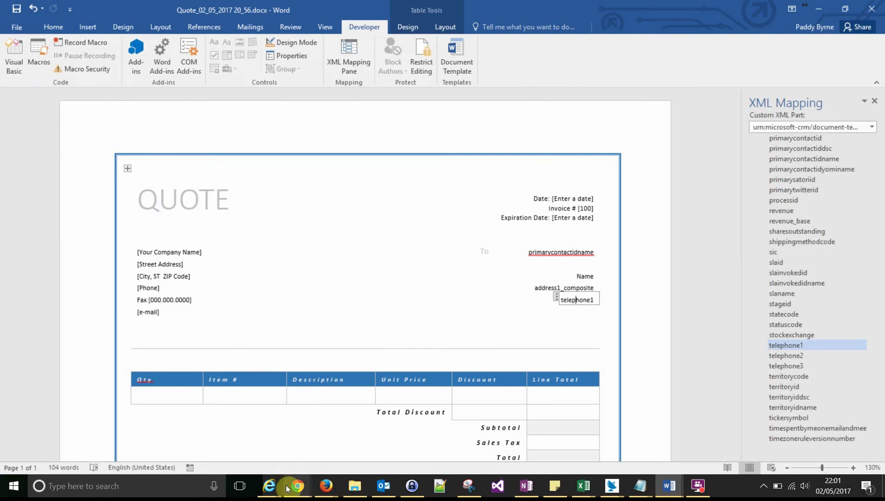
# Step: Navigate to Settings > Templates > Document Templates in Dynamics 365
pyautogui.moveTo(297, 486)
pyautogui.click(393, 400)
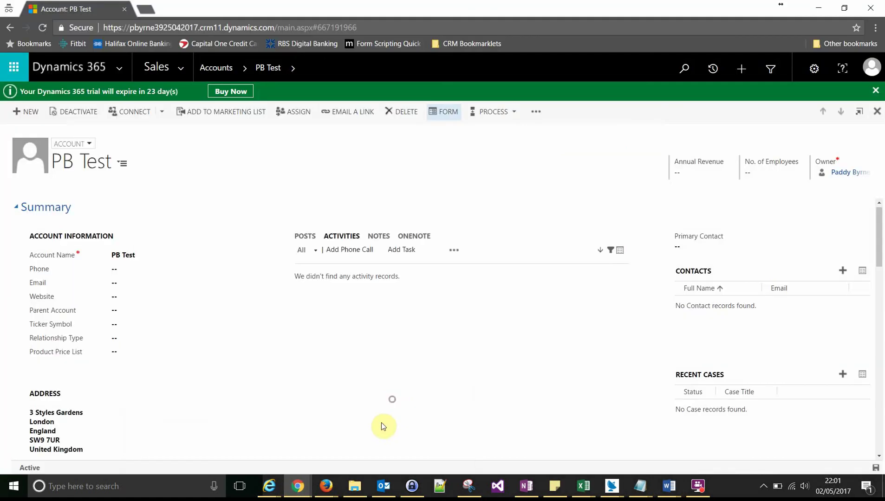
pyautogui.click(181, 68)
pyautogui.click(774, 110)
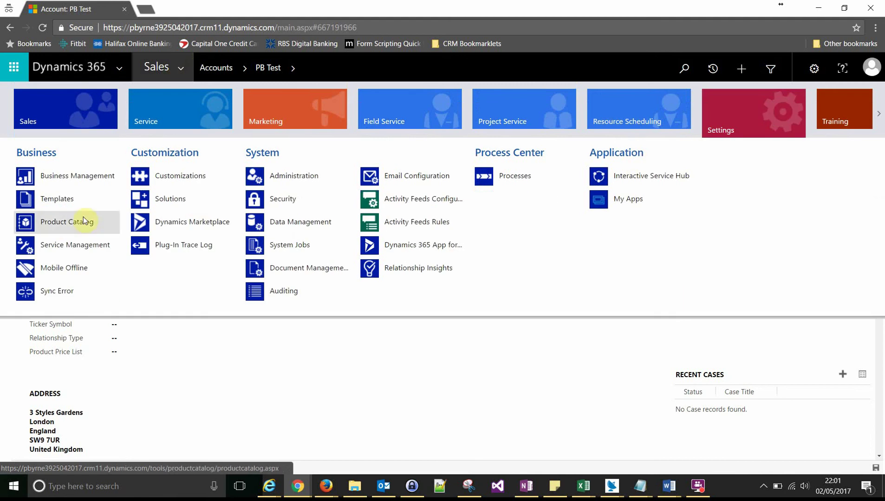
pyautogui.click(57, 206)
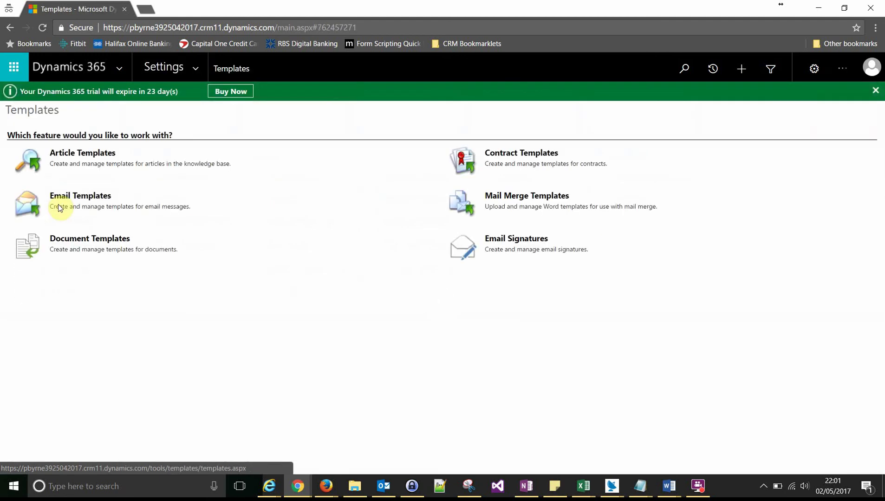
pyautogui.click(77, 240)
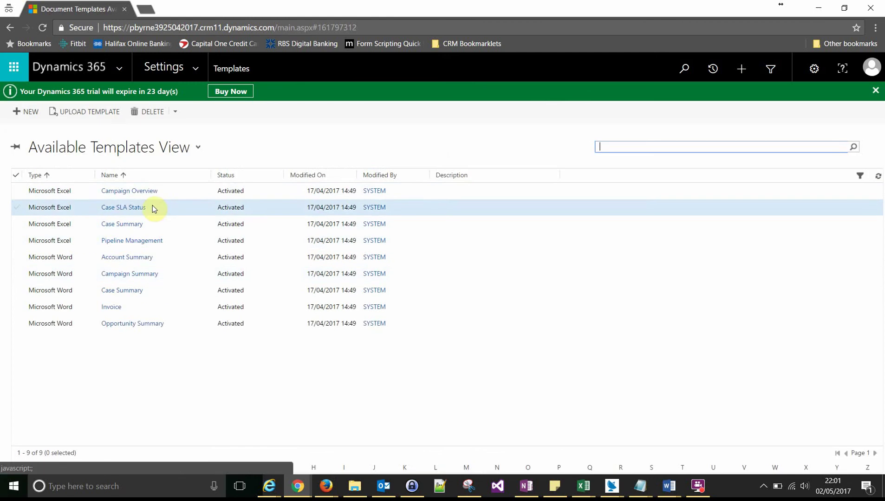
# Step: Upload Quote_02_05_2017 20_56.docx from the TEMP folder as a new template
pyautogui.click(83, 112)
pyautogui.click(447, 271)
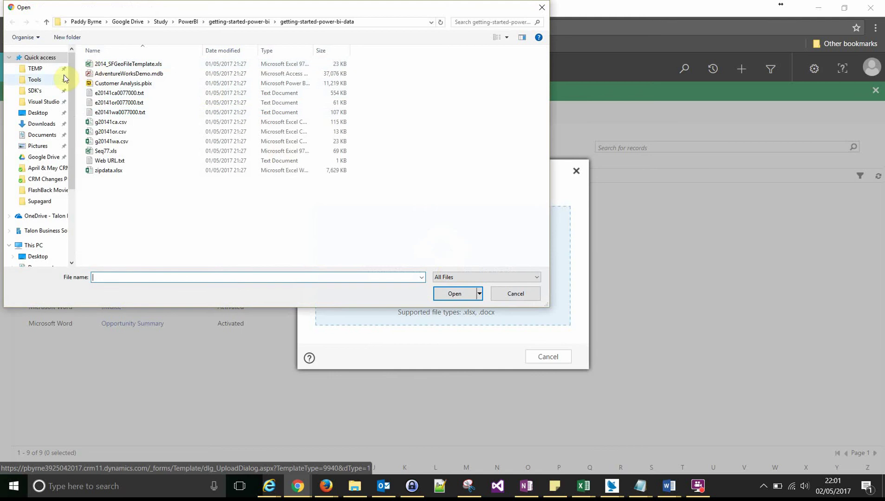
pyautogui.click(36, 69)
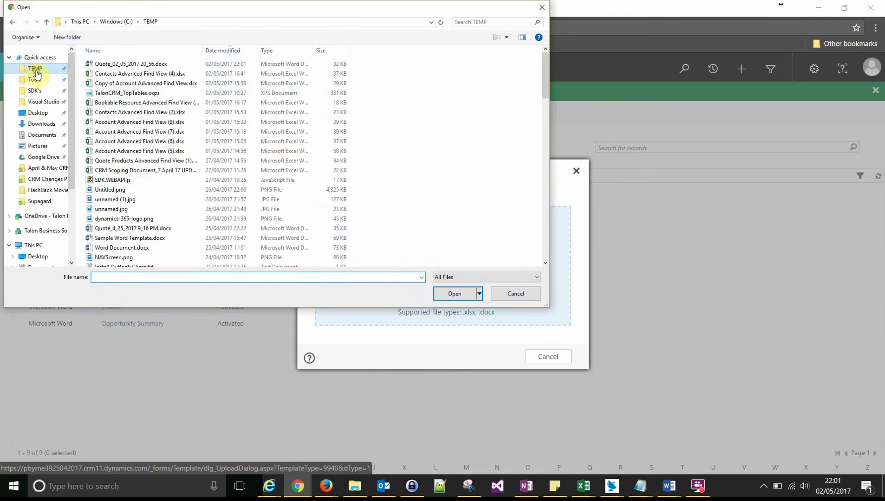
pyautogui.click(136, 65)
pyautogui.doubleClick(136, 67)
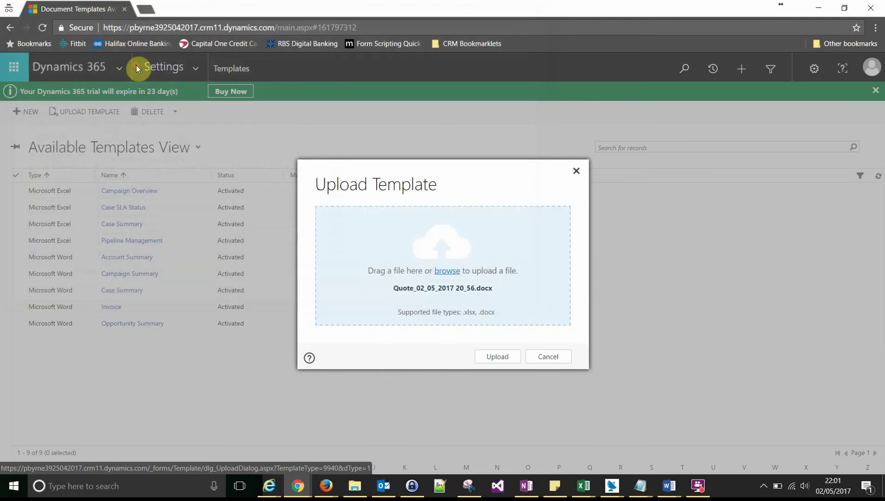
pyautogui.click(496, 357)
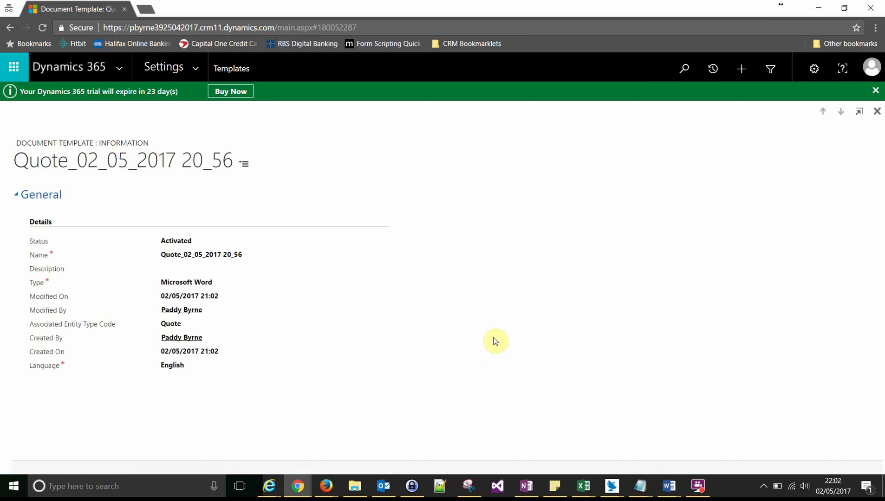
# Step: Change the template's name to Quote v4 and save the record
pyautogui.click(259, 255)
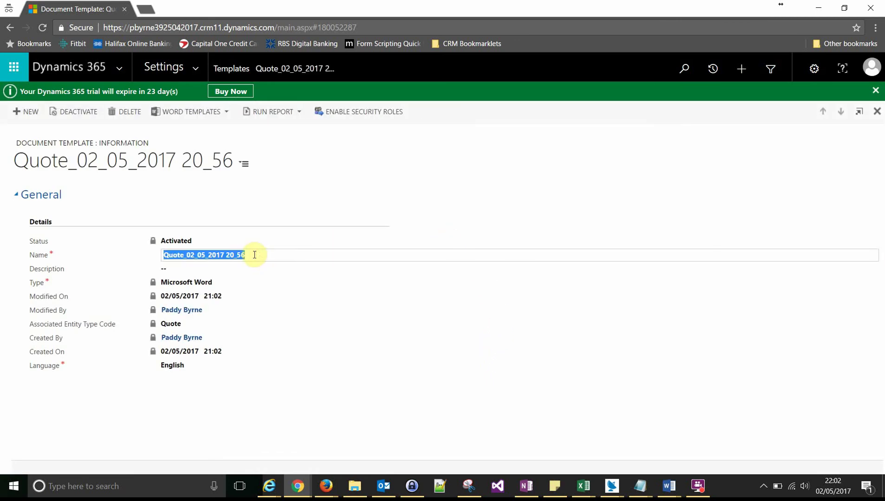
pyautogui.write('Quote v4')
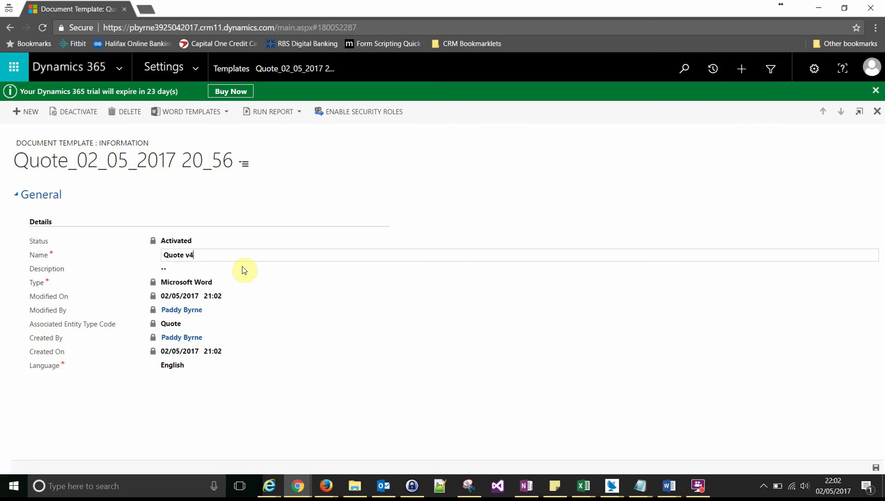
pyautogui.click(875, 467)
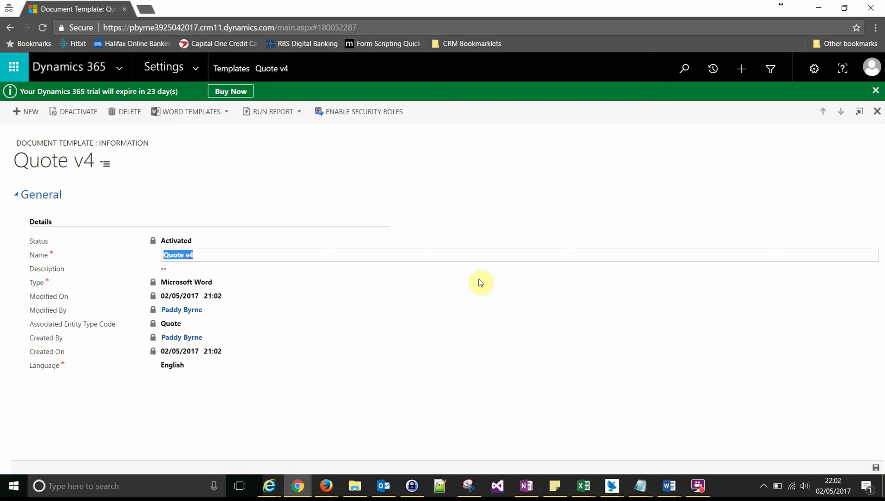
# Step: Open CRM Quote 5 from the recently visited records
pyautogui.click(197, 70)
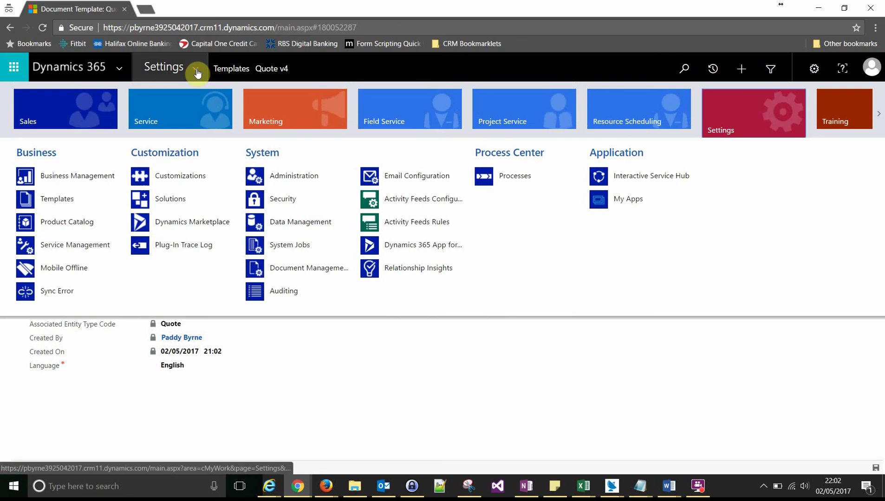
pyautogui.click(712, 69)
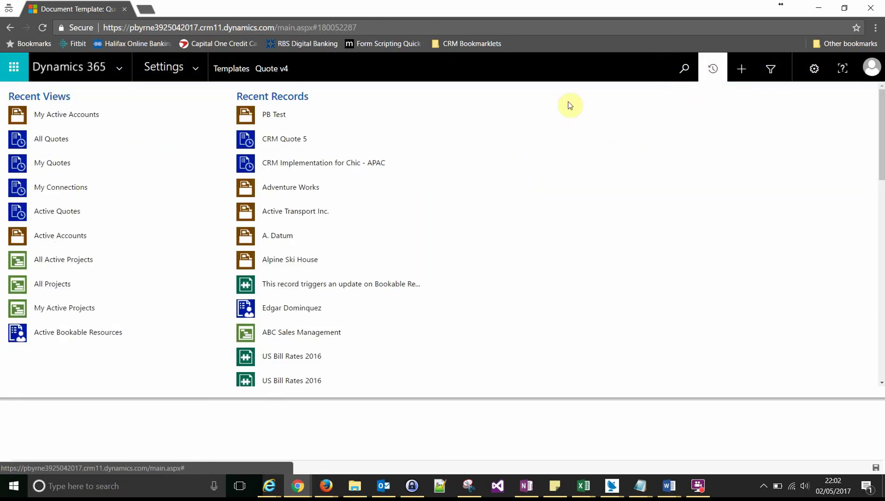
pyautogui.click(290, 142)
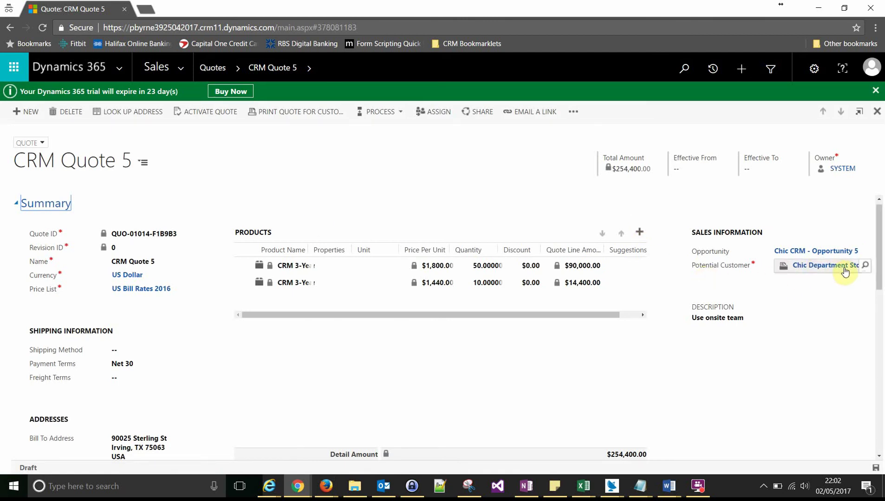
# Step: Generate and download Quote v4.docx using Word Templates > Quote v4
pyautogui.click(574, 111)
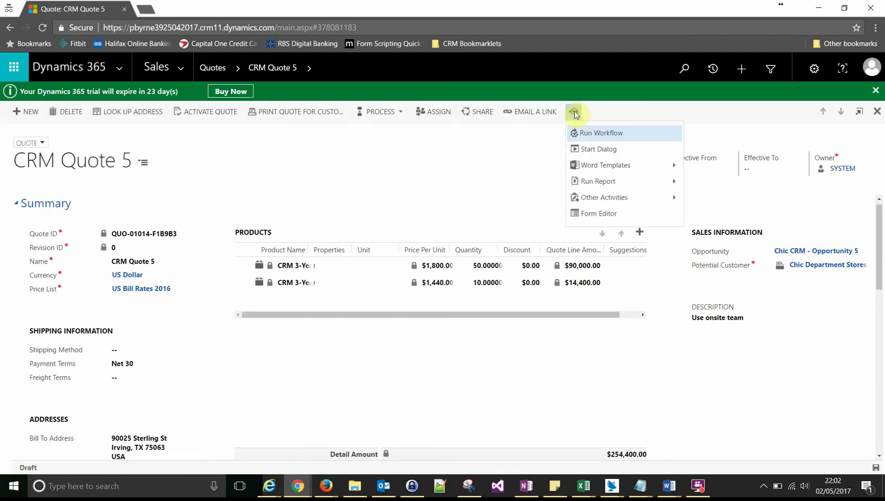
pyautogui.click(674, 166)
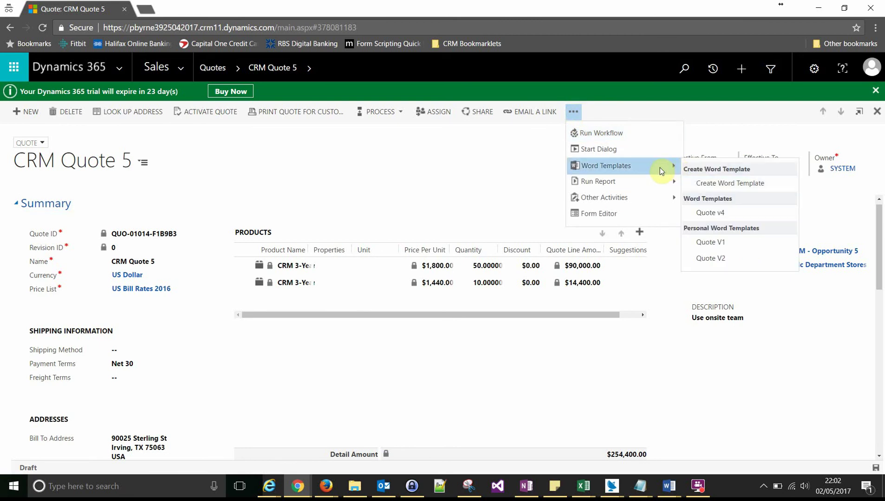
pyautogui.click(743, 214)
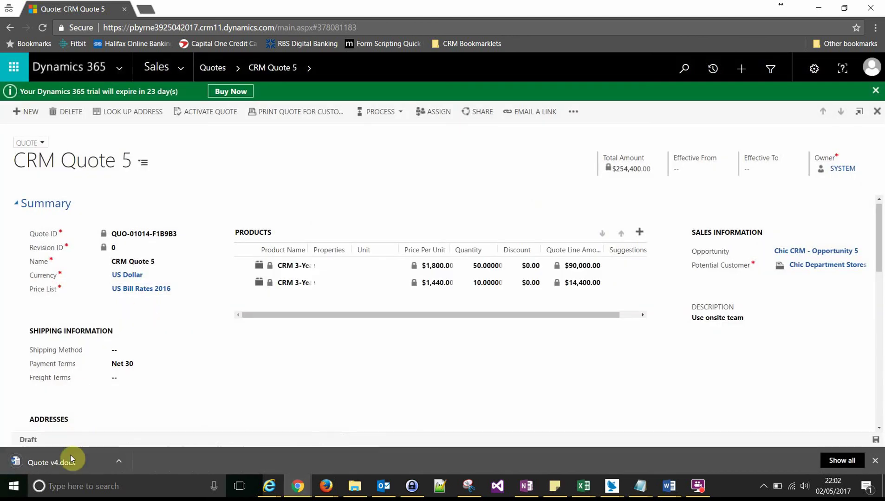
# Step: Open the downloaded Quote v4.docx in Word, enable editing, and zoom to 150%
pyautogui.click(68, 457)
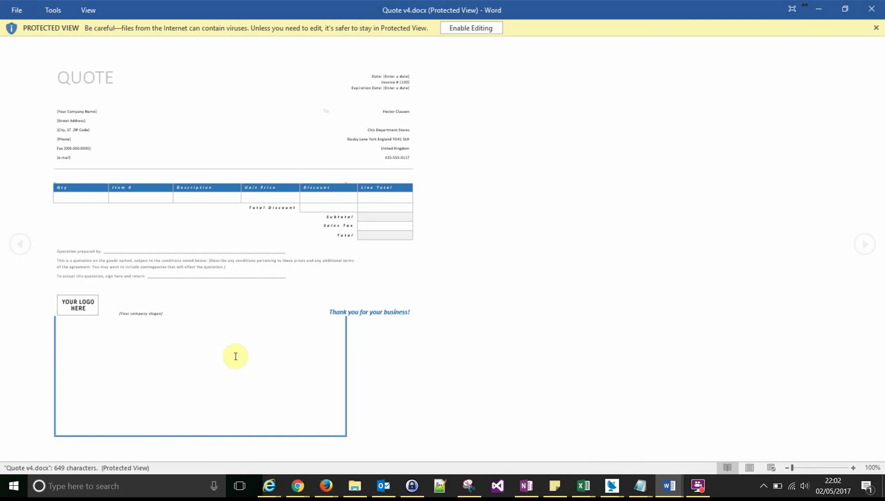
pyautogui.click(471, 29)
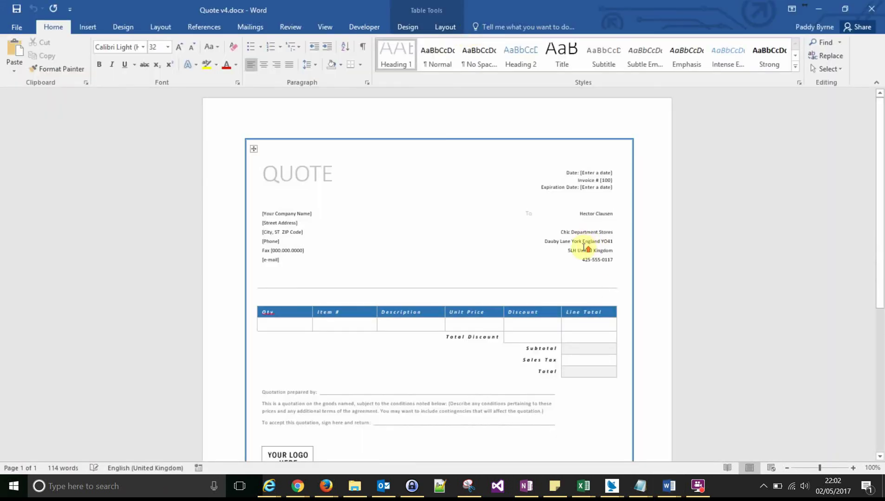
pyautogui.scroll(5, 585, 244)
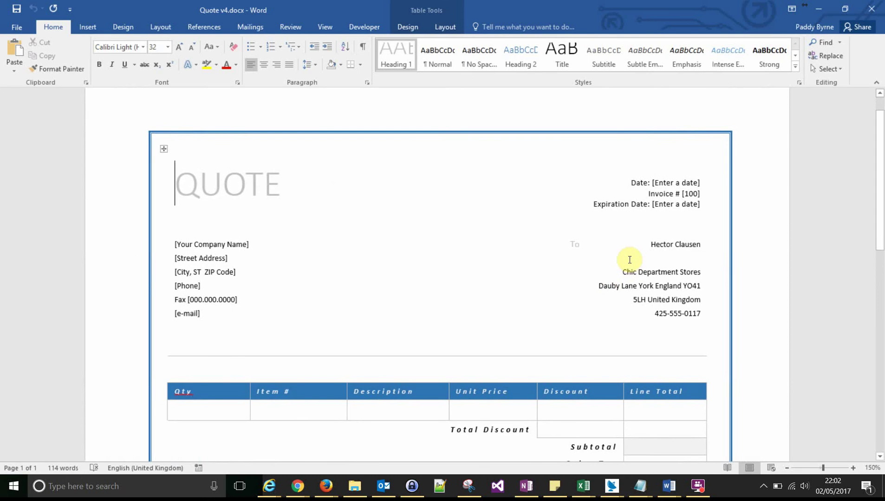